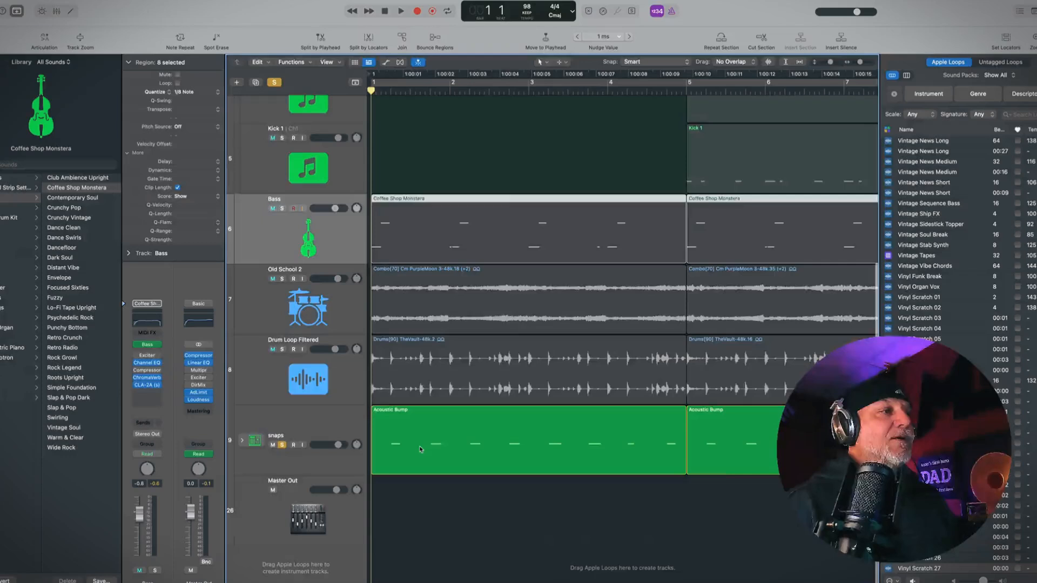
# Open the first Acoustic Bump region of the snaps track in the Piano Roll, play it and close the editor.
pyautogui.doubleClick(420, 448)
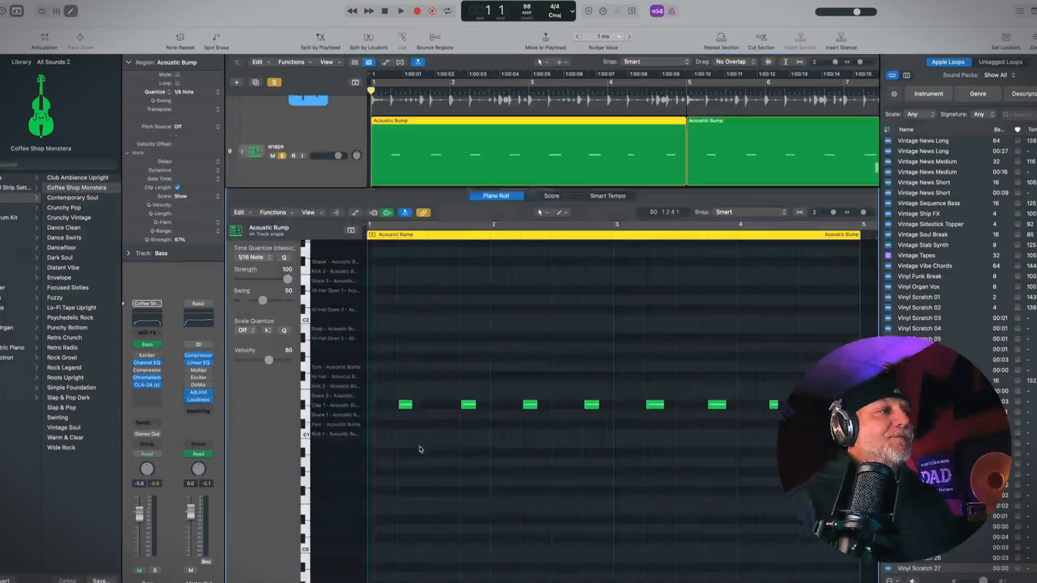
pyautogui.press('space')
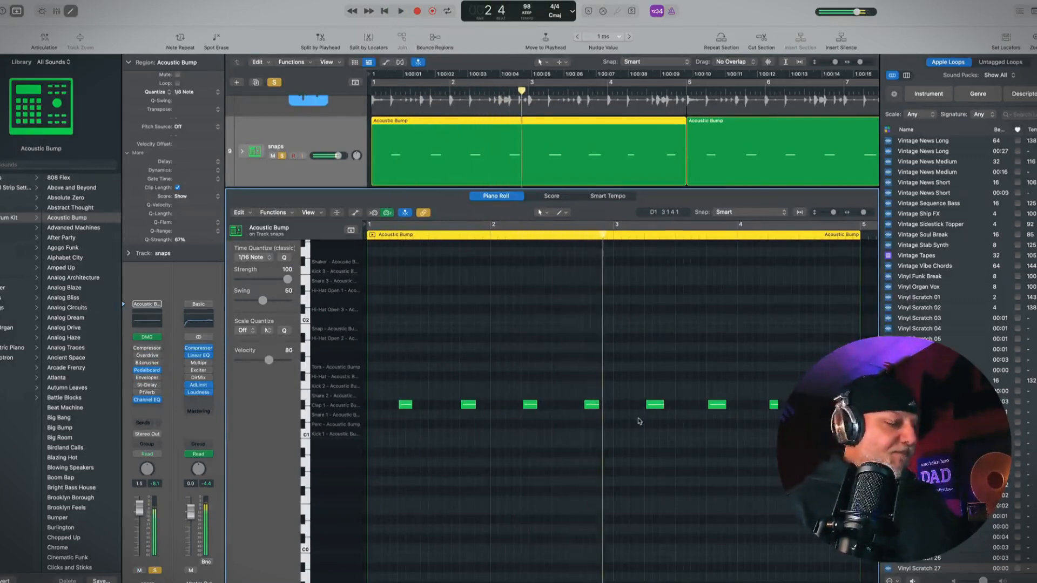
pyautogui.press('e')
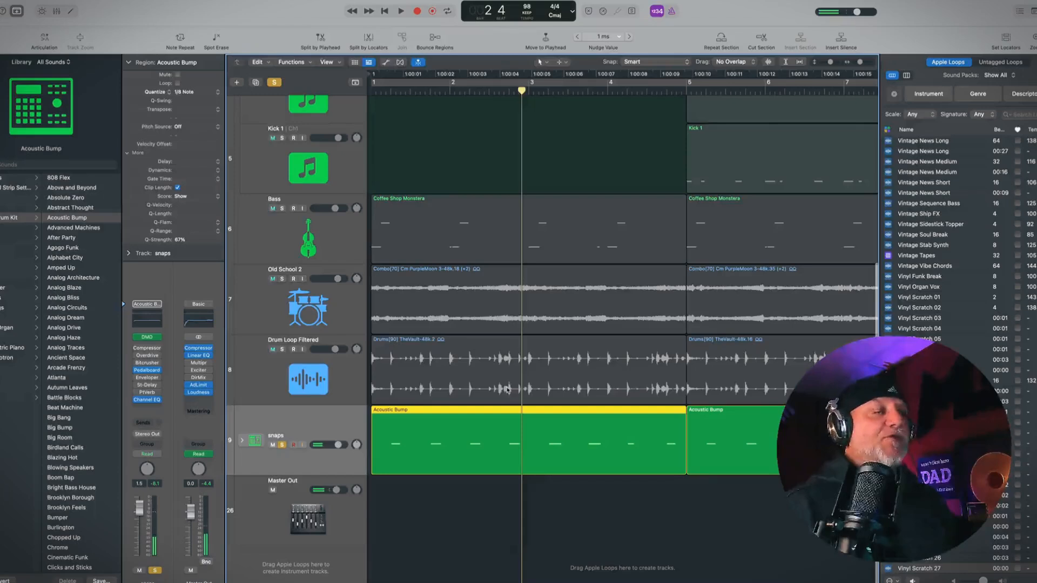
# Solo the Drum Loop Filtered track instead of snaps and return the playhead to the start.
pyautogui.click(282, 350)
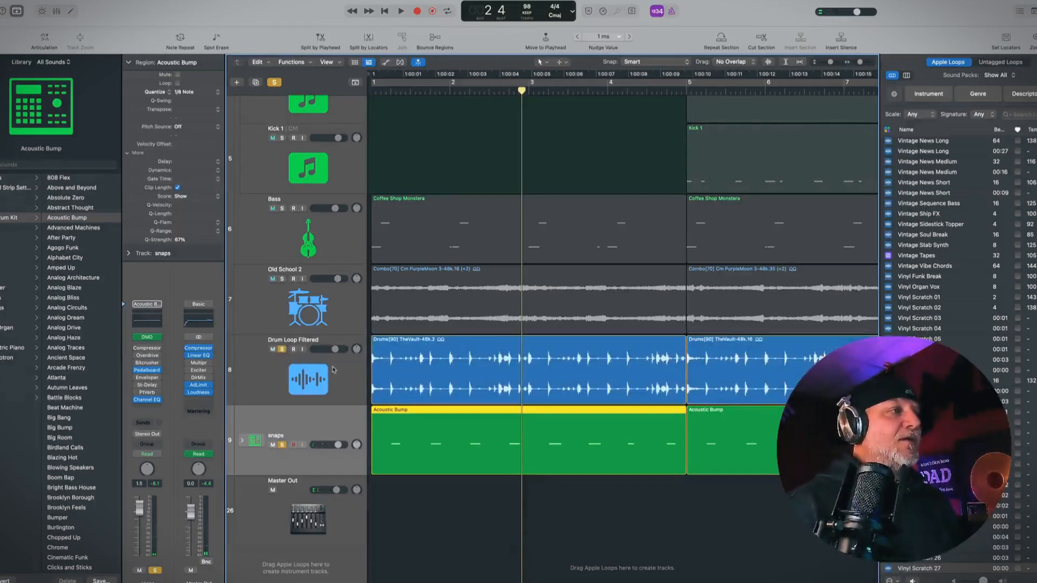
pyautogui.click(282, 445)
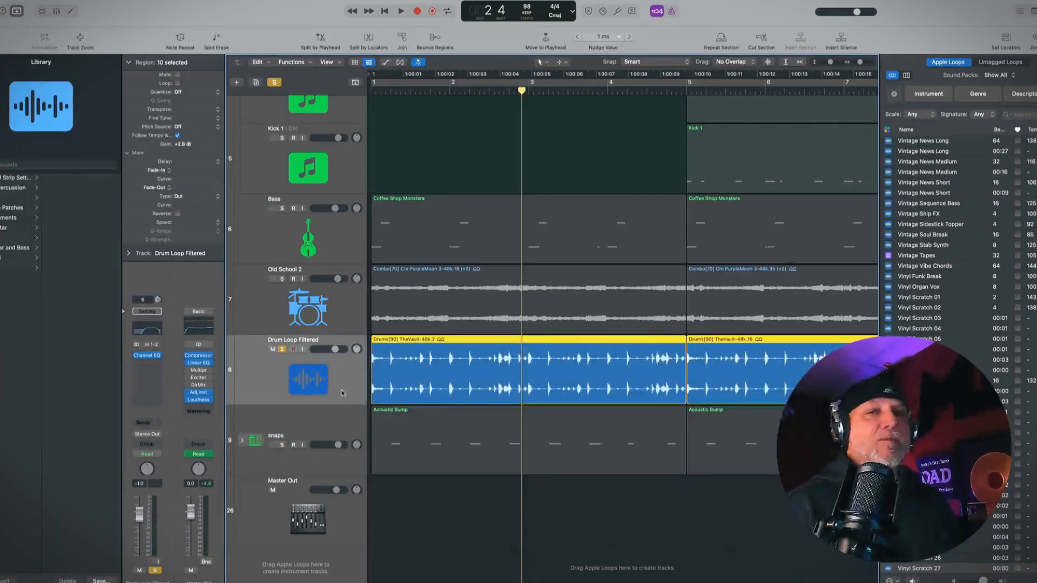
pyautogui.press('Return')
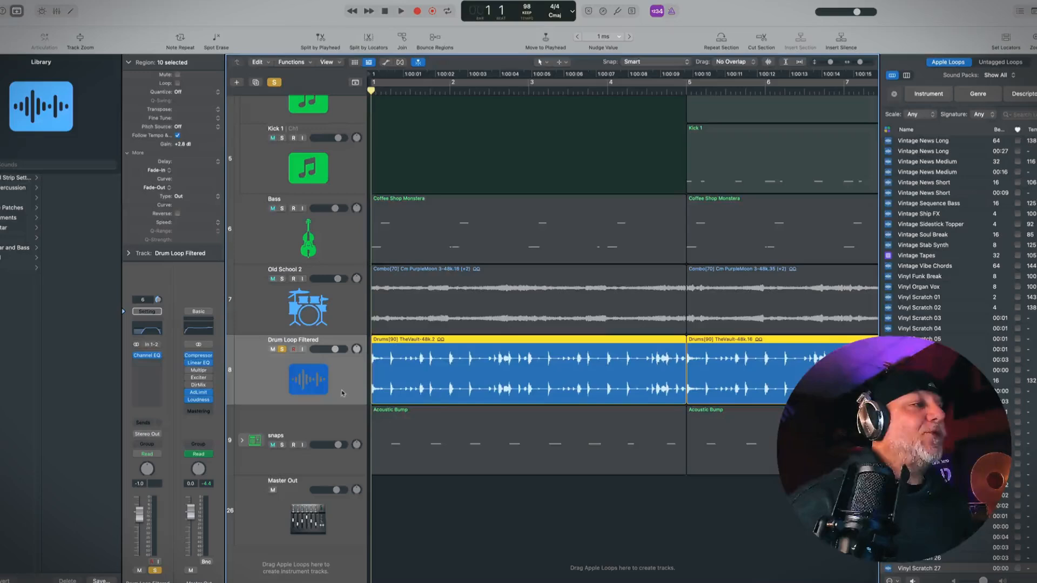
# Show the Channel EQ of the Drum Loop Filtered track beneath its region and play the filtered loop briefly.
pyautogui.click(148, 356)
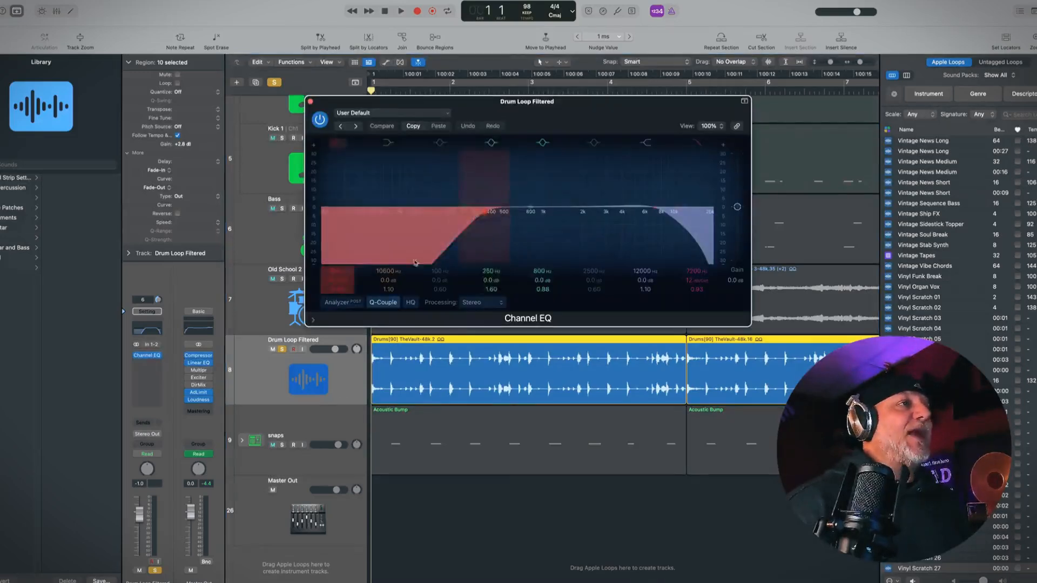
pyautogui.moveTo(538, 126); pyautogui.dragTo(470, 388)
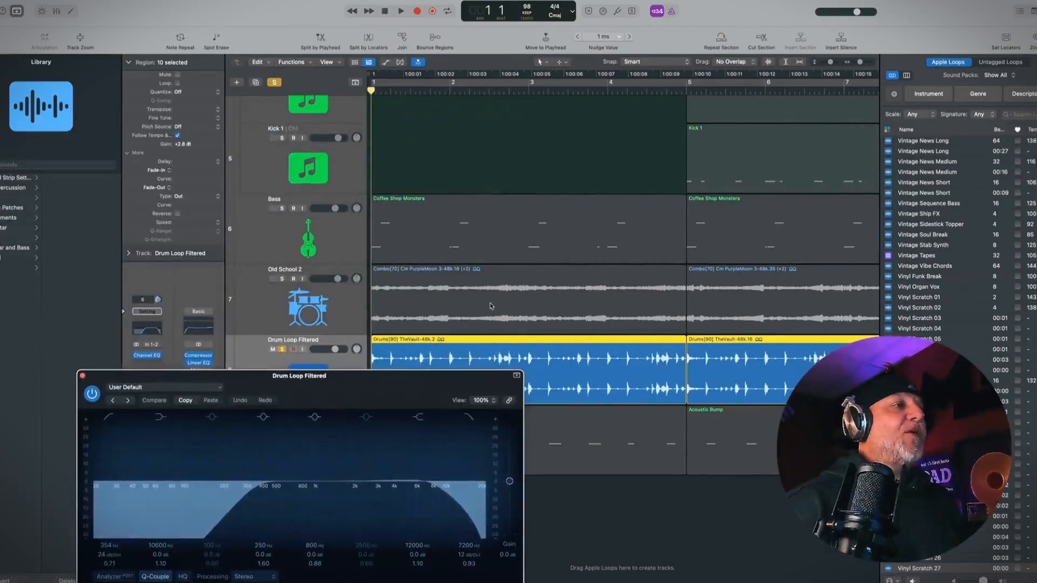
pyautogui.moveTo(375, 381); pyautogui.dragTo(392, 404)
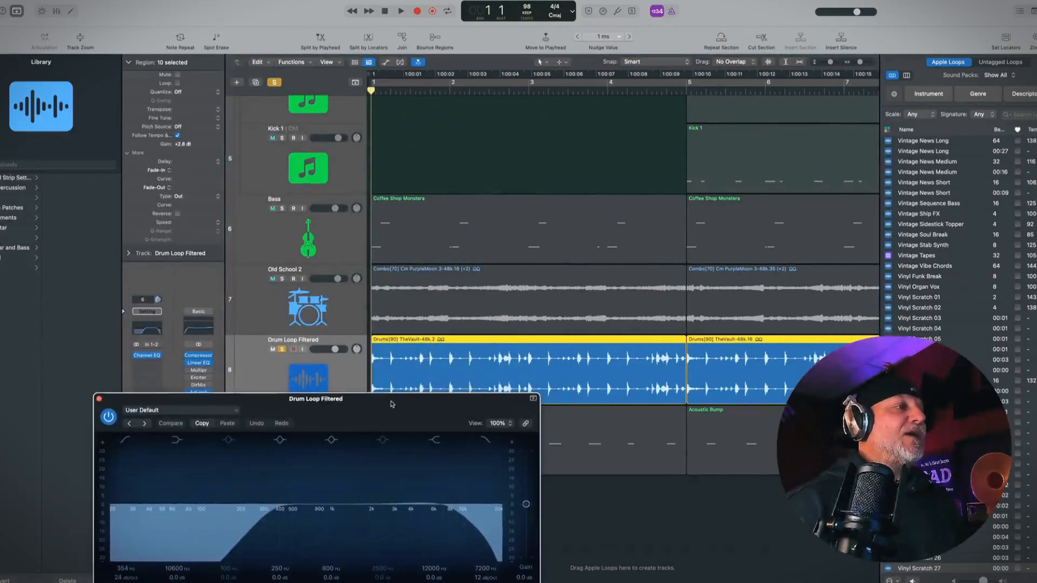
pyautogui.press('space')
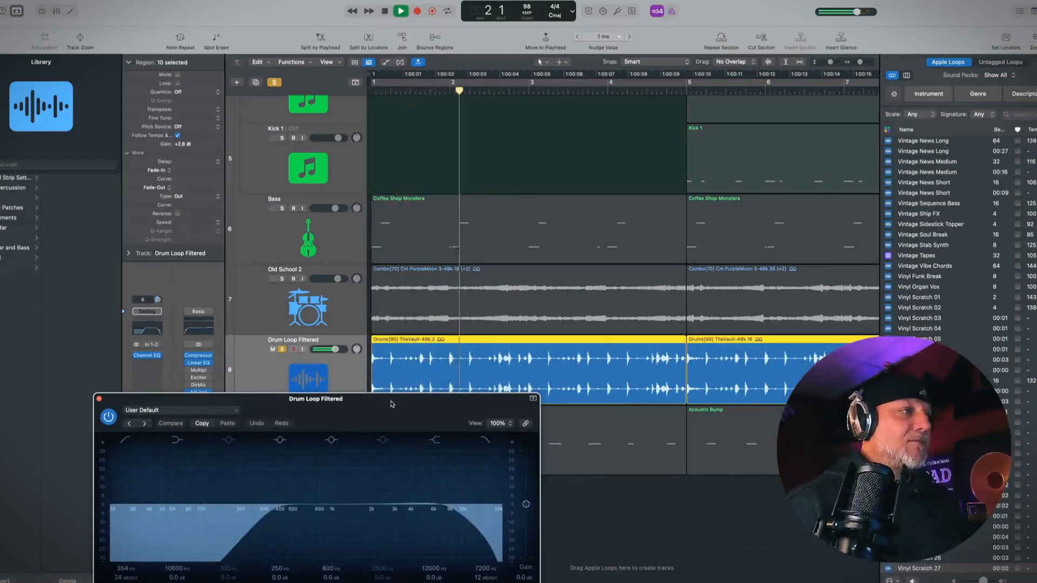
pyautogui.press('space')
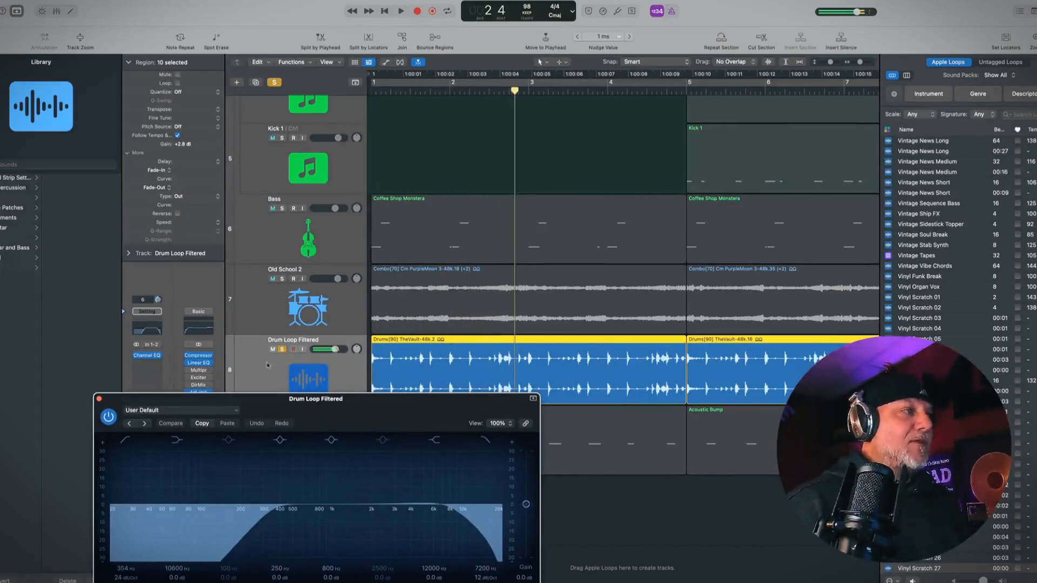
# Bypass the Channel EQ to play the drum loop unfiltered from the start, then re-enable the EQ and close its window.
pyautogui.click(136, 355)
pyautogui.press('Return')
pyautogui.press('space')
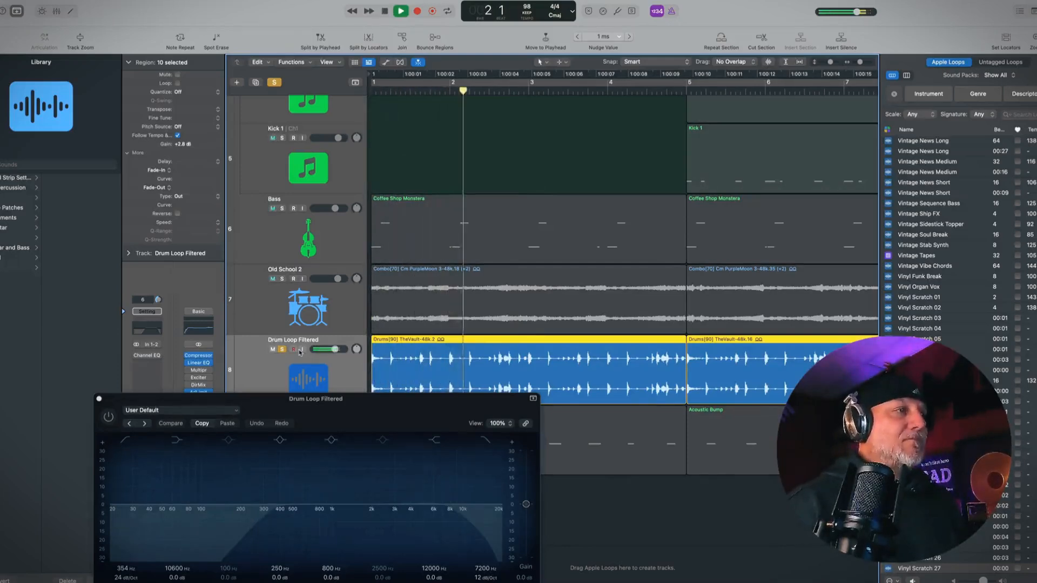
pyautogui.press('space')
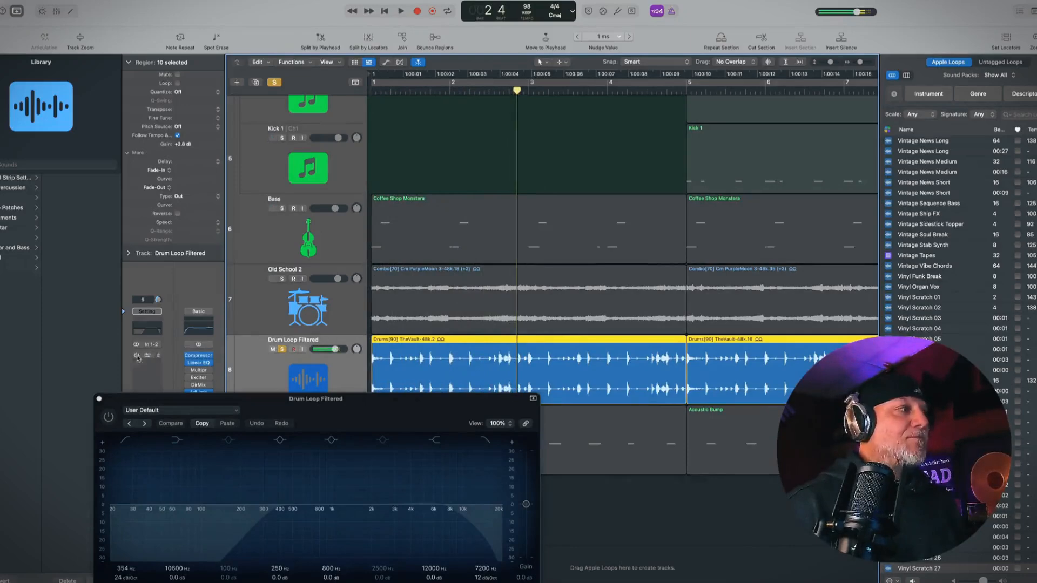
pyautogui.click(137, 357)
pyautogui.click(97, 401)
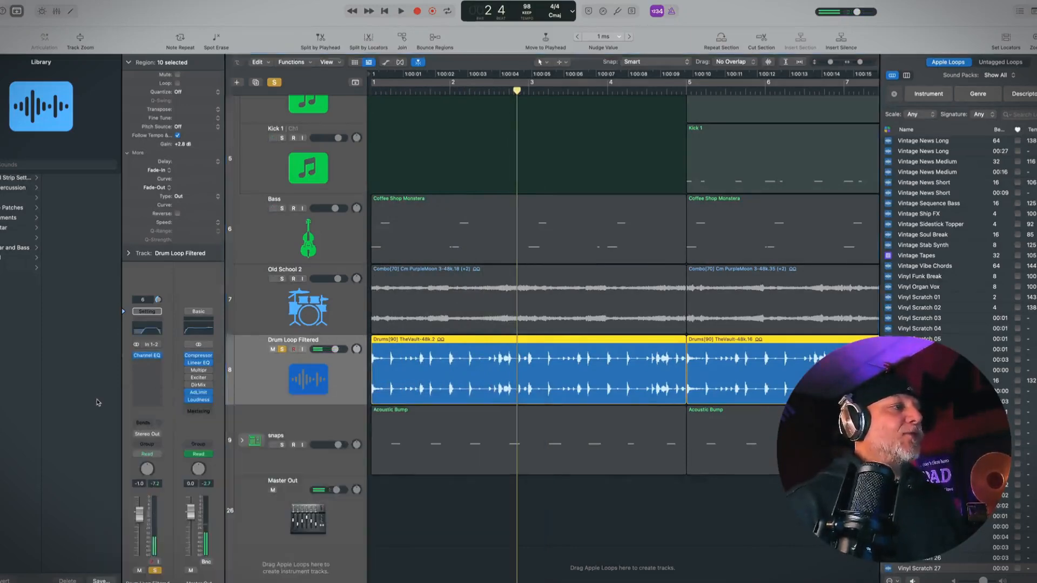
# Solo snaps together with the Drum Loop Filtered track and play both from the start.
pyautogui.click(282, 445)
pyautogui.press('super+Up')
pyautogui.press('super+Left')
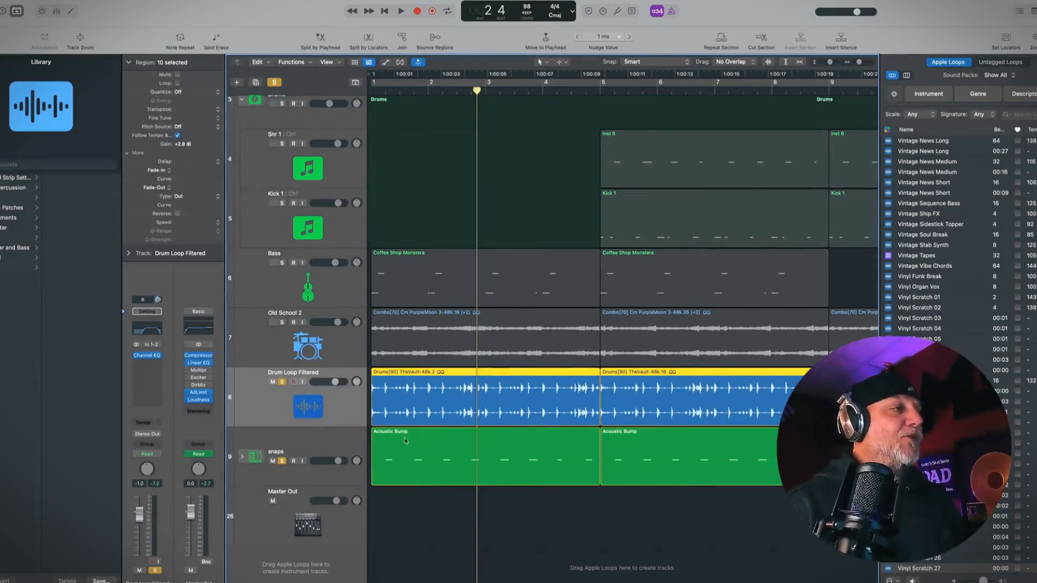
pyautogui.press('Return')
pyautogui.press('space')
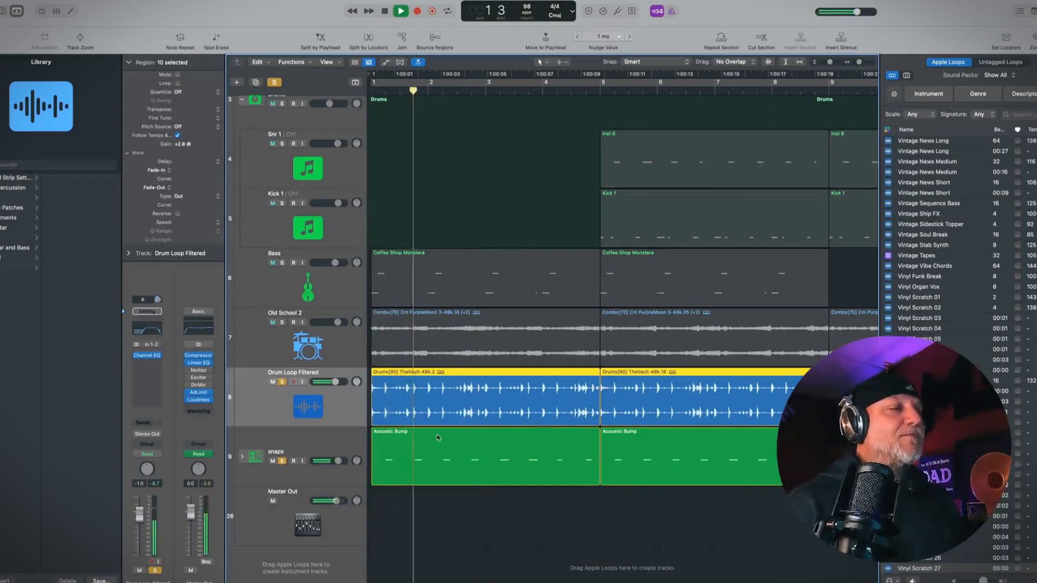
pyautogui.press('space')
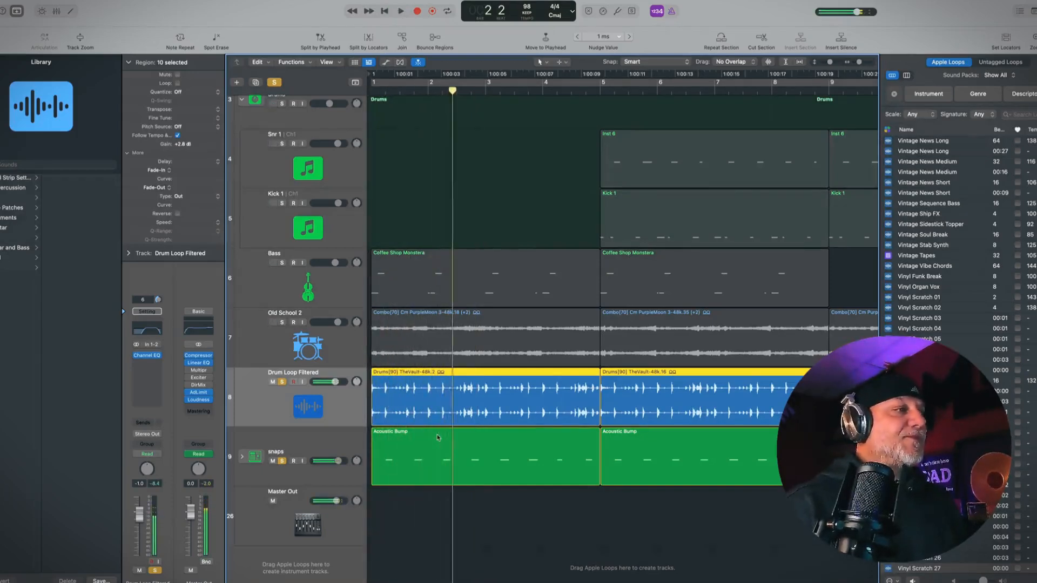
# Enable PlatinumVerb on the snaps track and set its reverb time to 2.00 sec and wet level to 4% during playback.
pyautogui.click(348, 444)
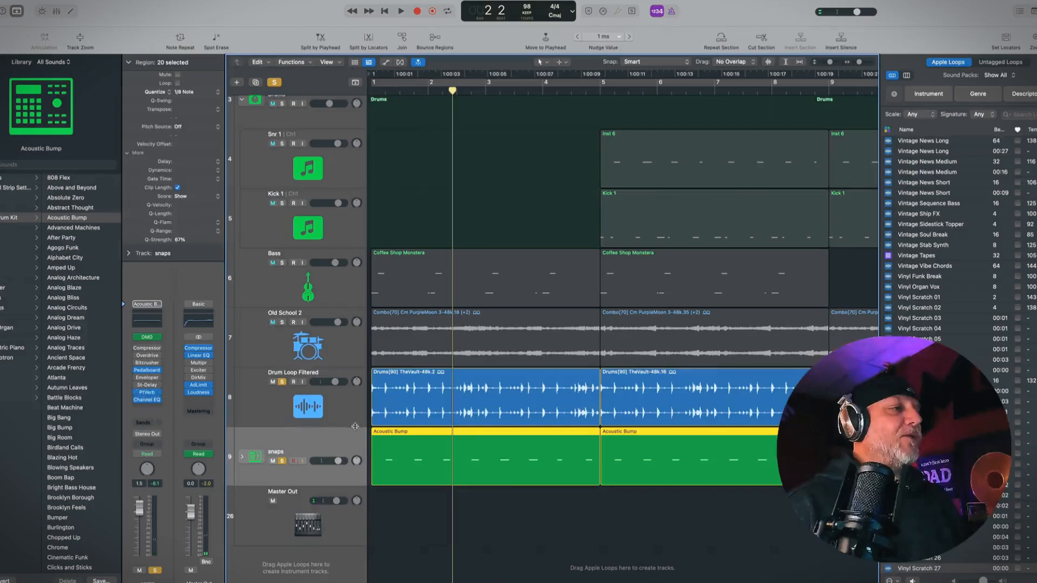
pyautogui.press('Return')
pyautogui.press('space')
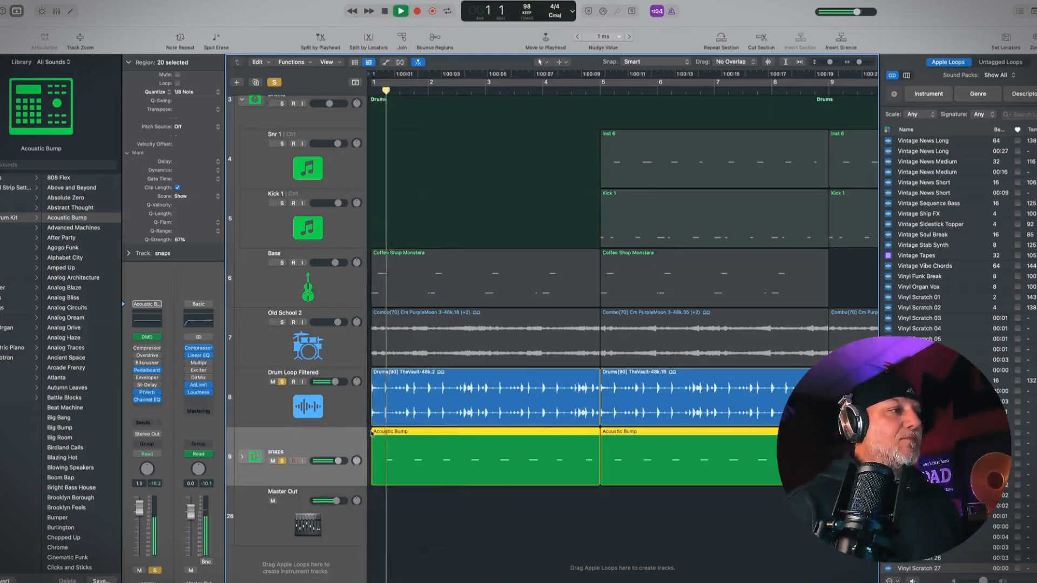
pyautogui.click(147, 393)
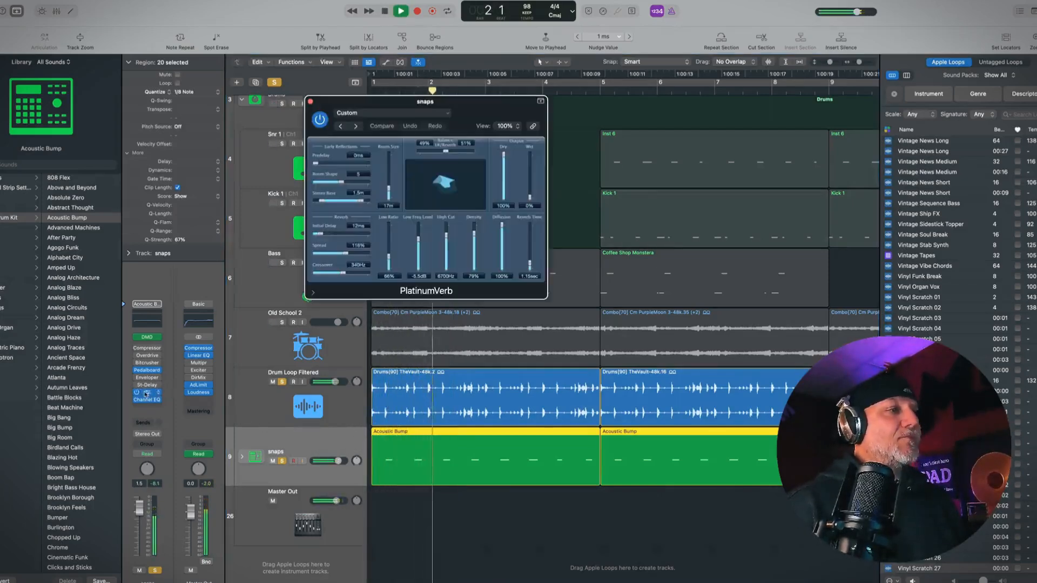
pyautogui.moveTo(529, 265); pyautogui.dragTo(529, 255)
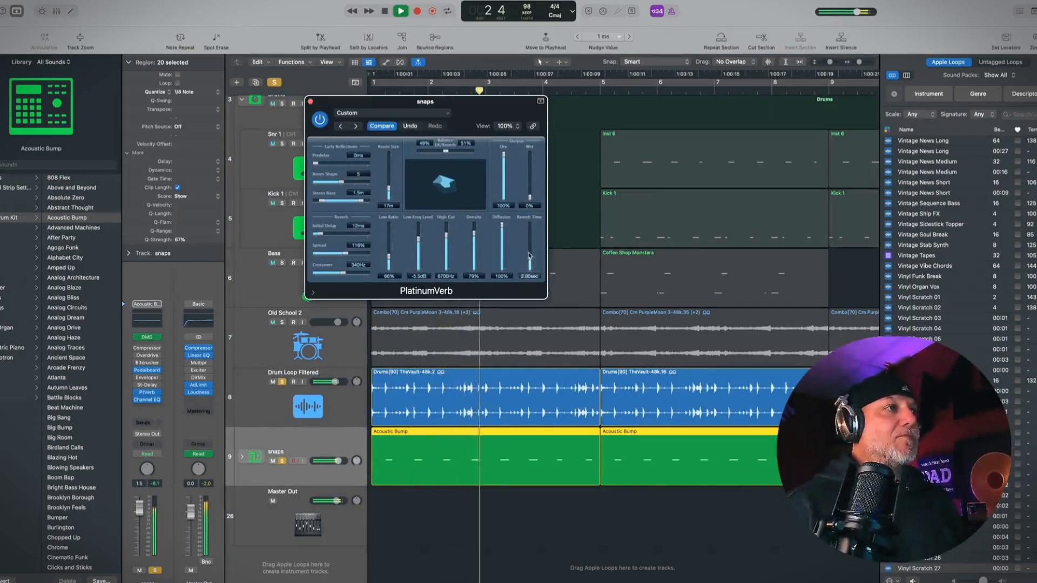
pyautogui.moveTo(529, 199); pyautogui.dragTo(530, 198)
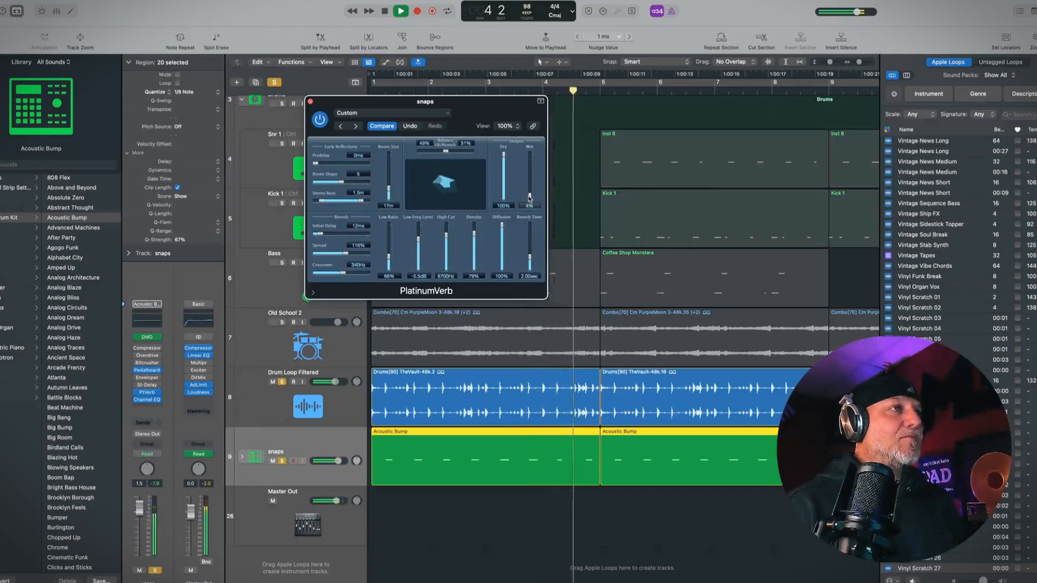
# Stop playback, turn off solo on Drum Loop Filtered and snaps, and close the PlatinumVerb window.
pyautogui.press('space')
pyautogui.click(282, 383)
pyautogui.click(282, 461)
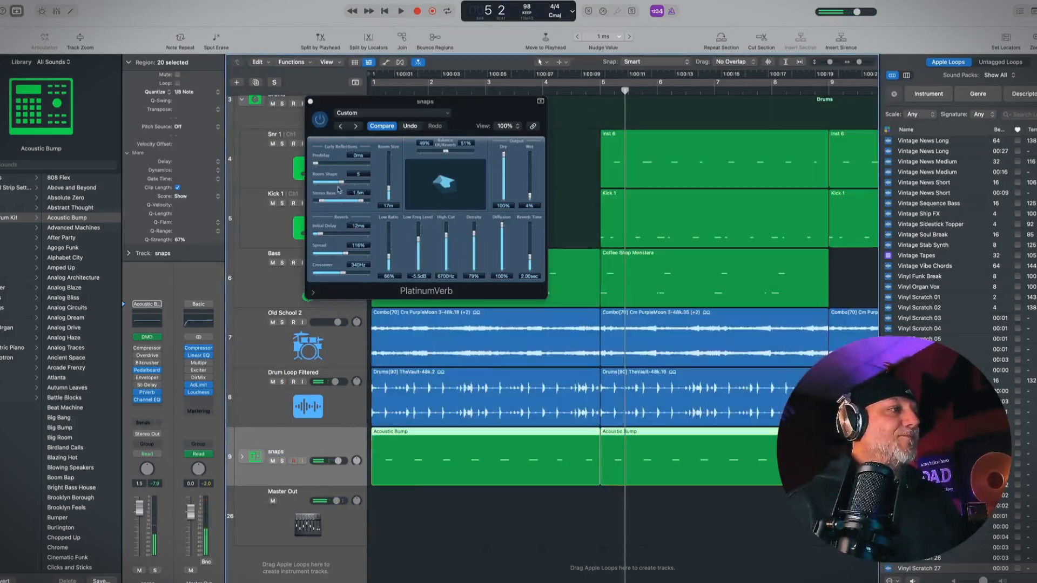
pyautogui.click(311, 102)
# Solo the closed hat track and play it from the start of the song.
pyautogui.scroll(5, 355, 136)
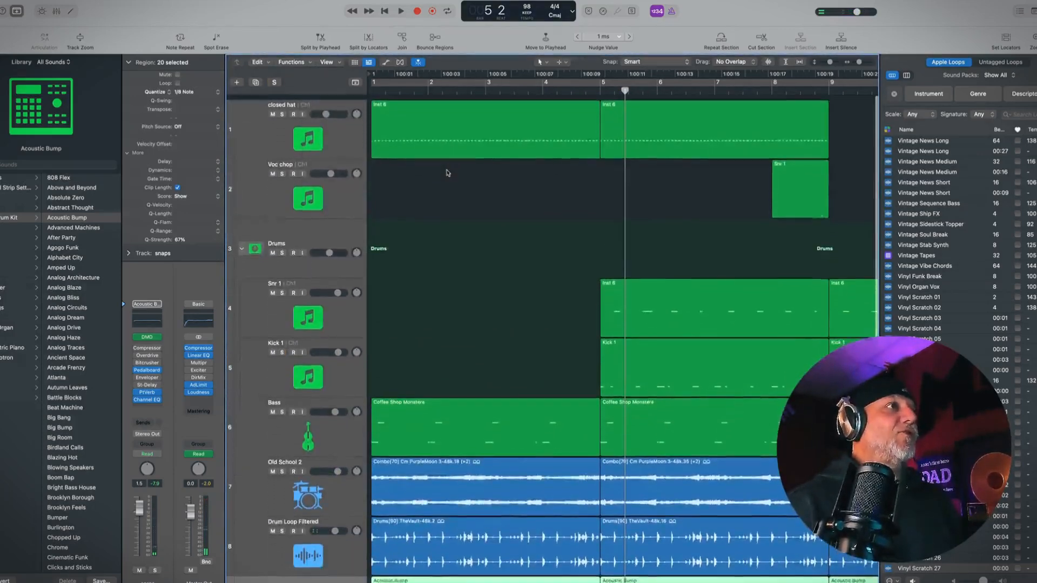
pyautogui.click(355, 136)
pyautogui.press('z')
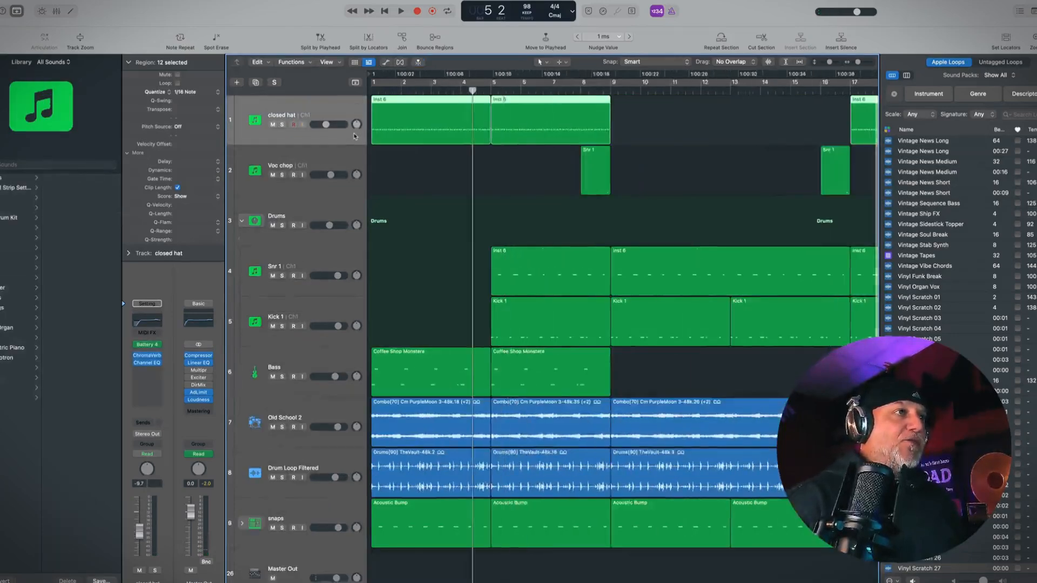
pyautogui.press('Return')
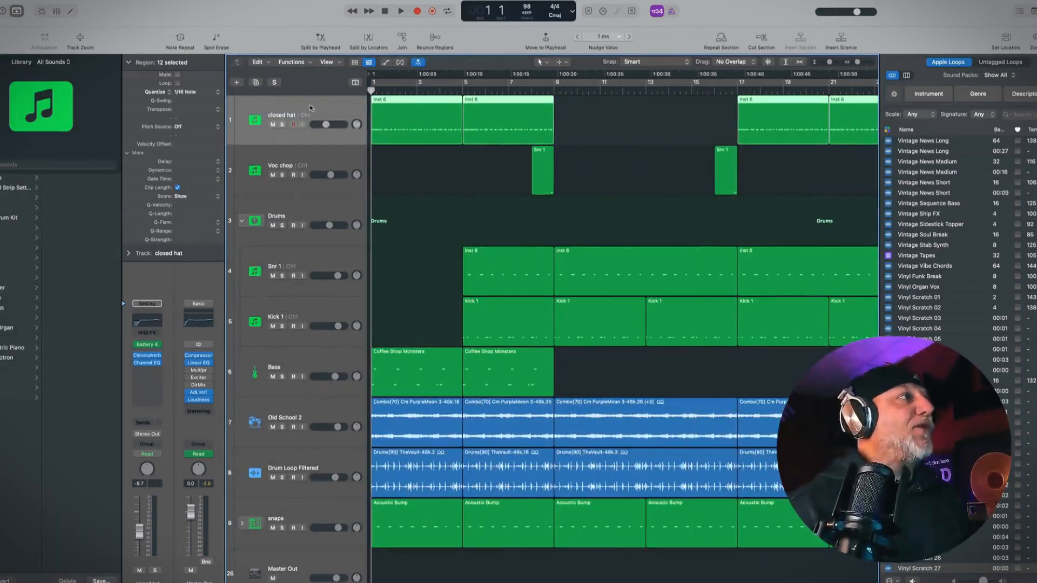
pyautogui.click(281, 125)
pyautogui.press('space')
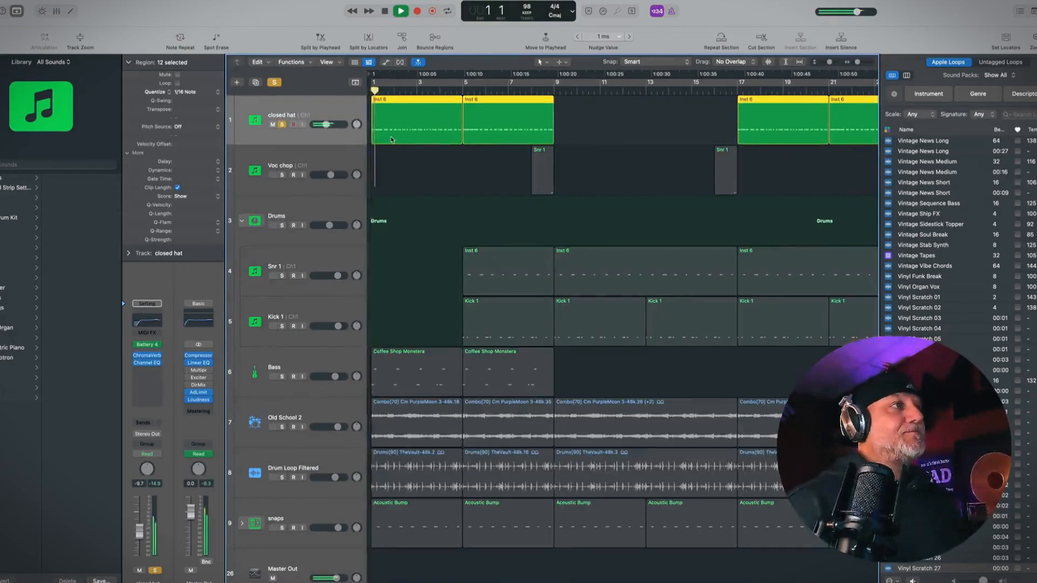
# Open the closed hat notes in the Piano Roll, examine the Random Velocity MIDI transform settings, and close them without applying.
pyautogui.press('p')
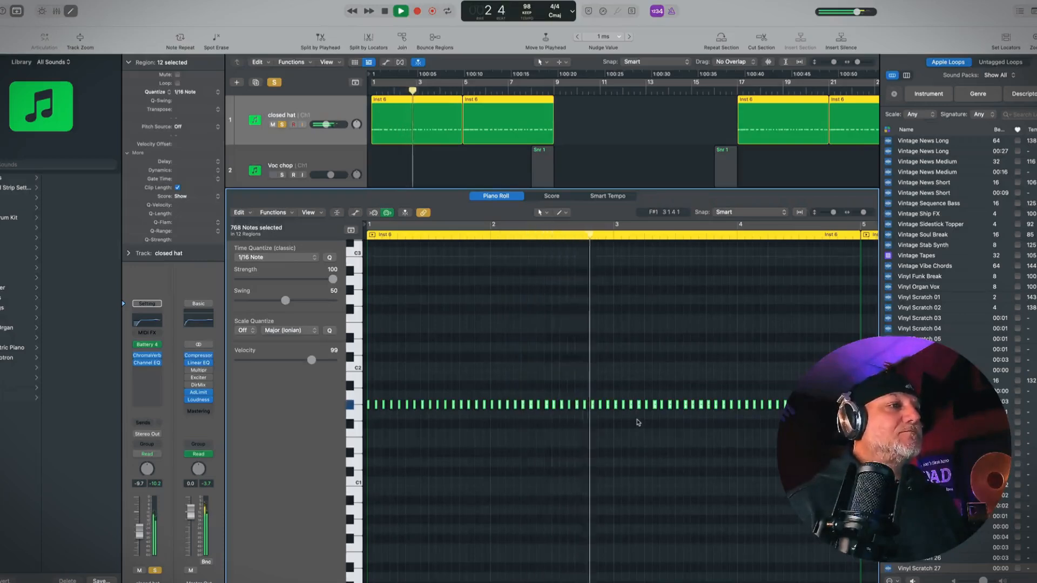
pyautogui.press('space')
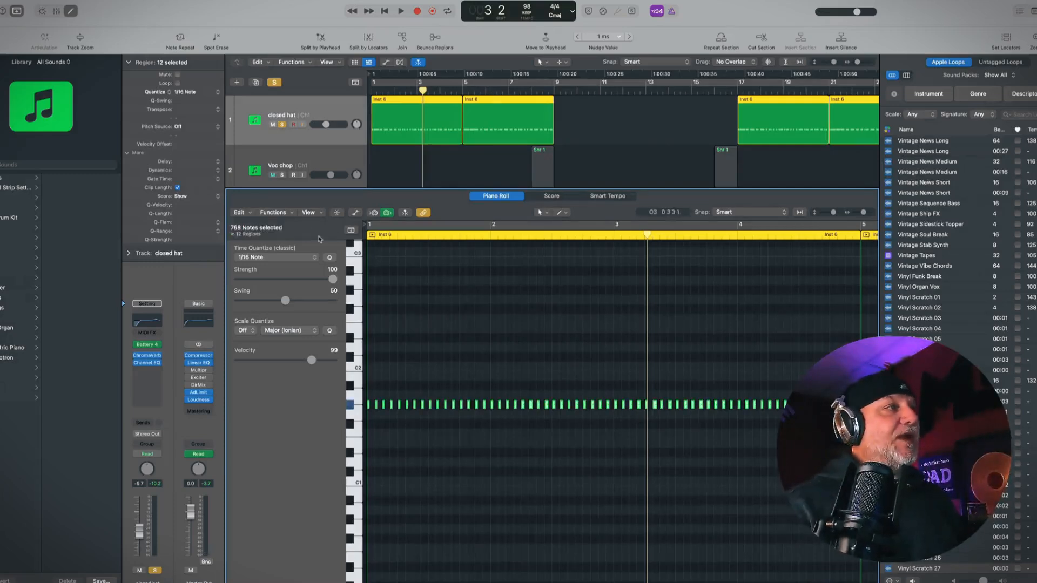
pyautogui.click(295, 215)
pyautogui.moveTo(313, 317)
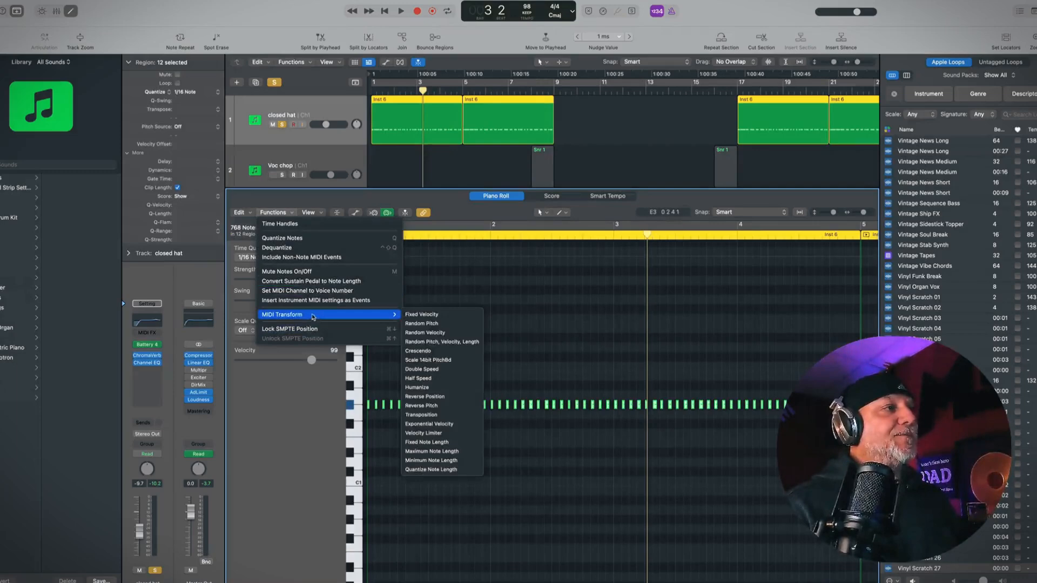
pyautogui.click(433, 333)
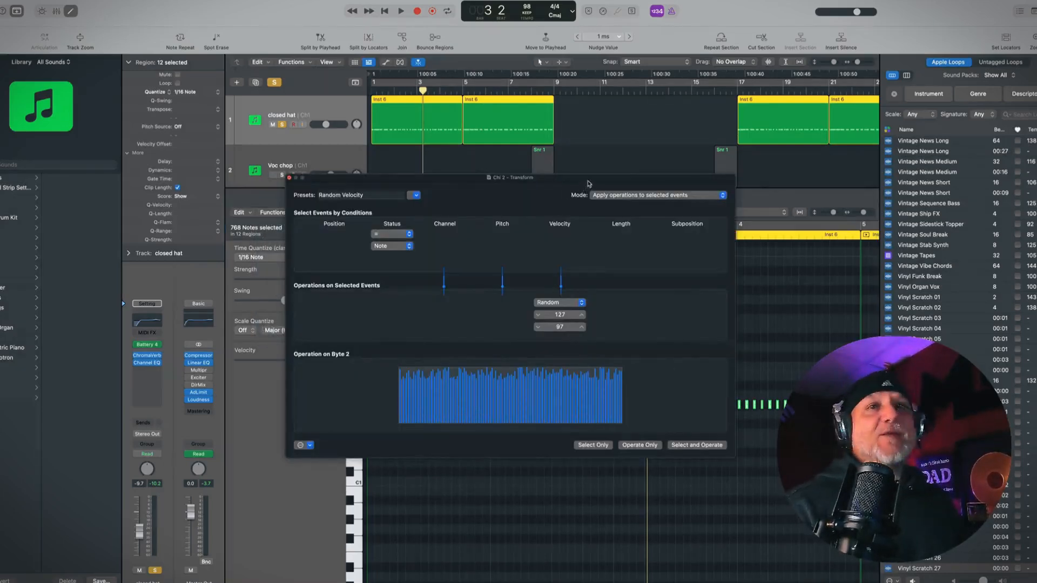
pyautogui.moveTo(589, 179); pyautogui.dragTo(541, 239)
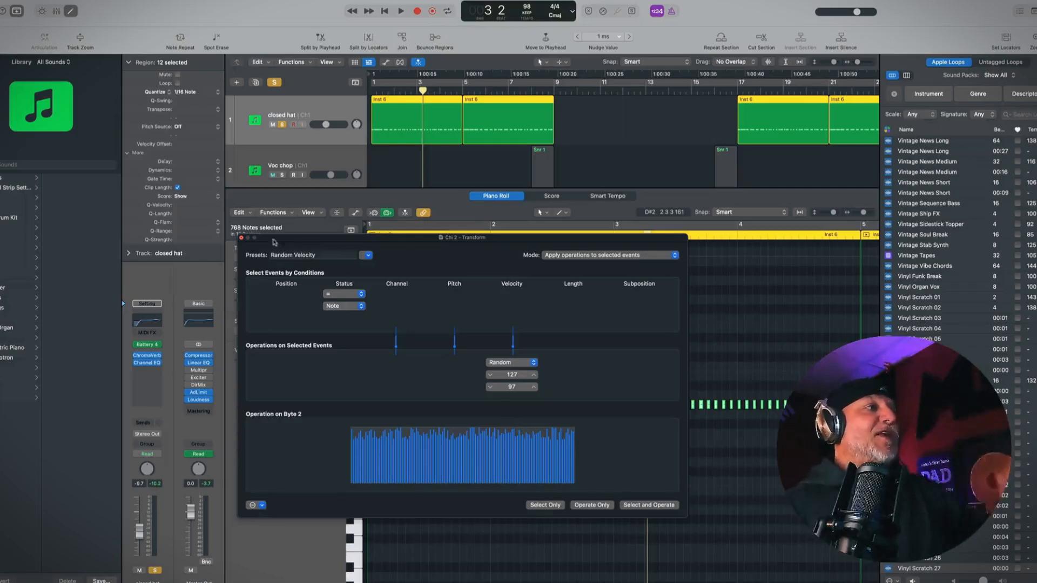
pyautogui.click(241, 238)
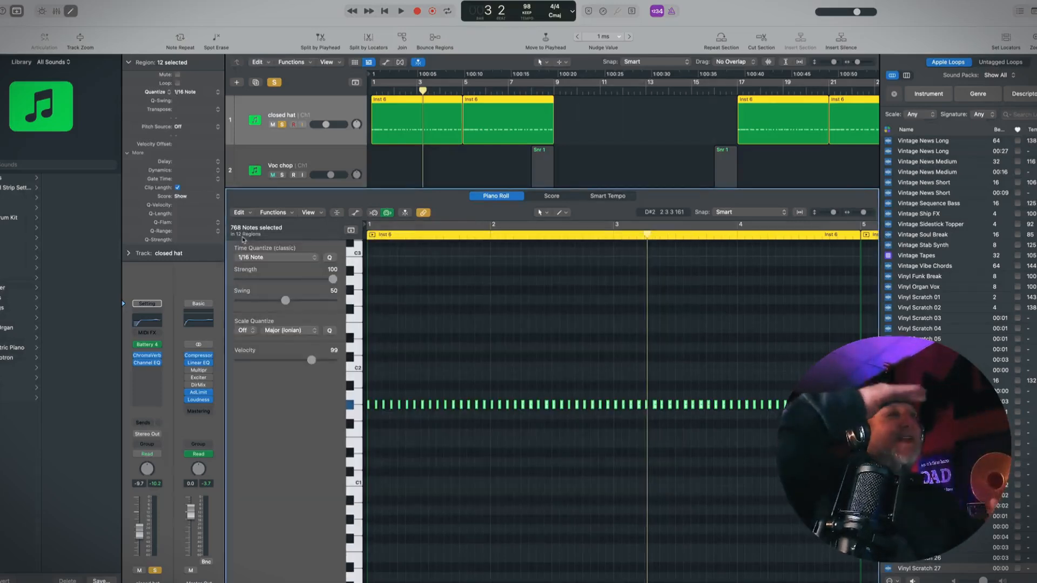
# Play the closed hat pattern from the start again and close the Piano Roll.
pyautogui.press('Return')
pyautogui.press('space')
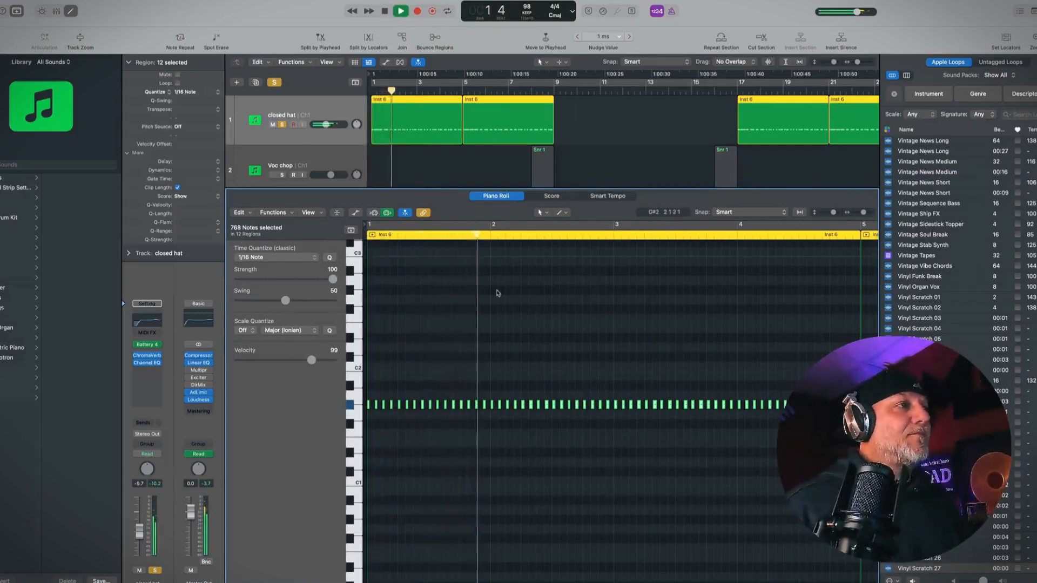
pyautogui.press('space')
pyautogui.press('p')
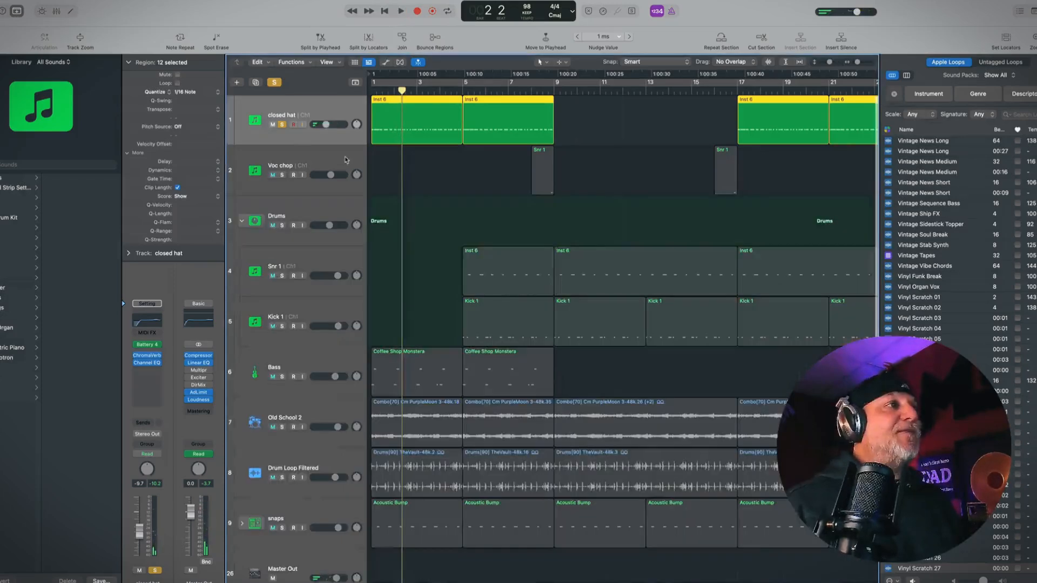
# Solo the Drums stack alongside the closed hat and select the Snr 1 track's regions.
pyautogui.click(346, 161)
pyautogui.click(283, 227)
pyautogui.click(317, 258)
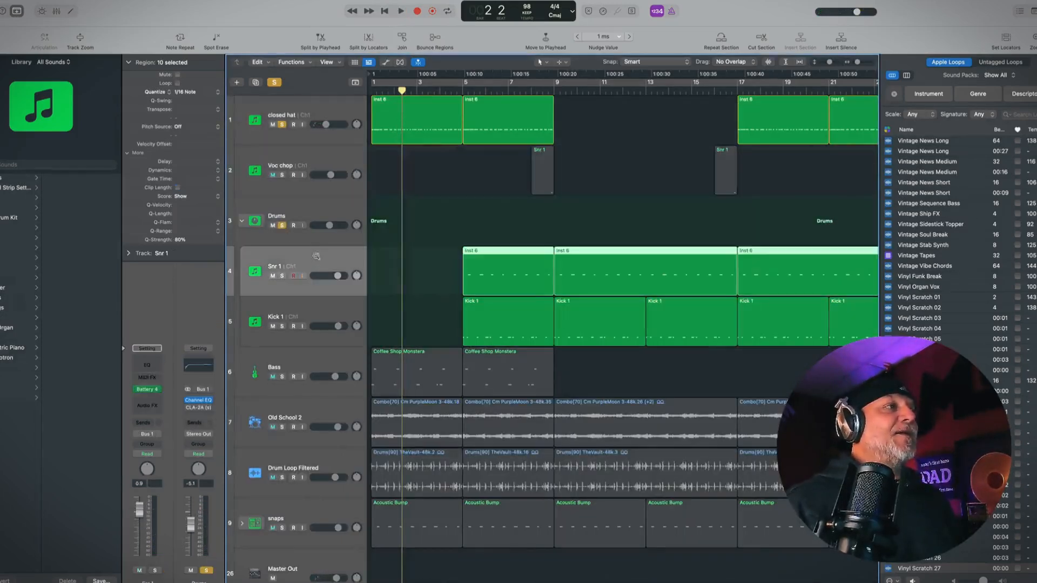
pyautogui.press('z')
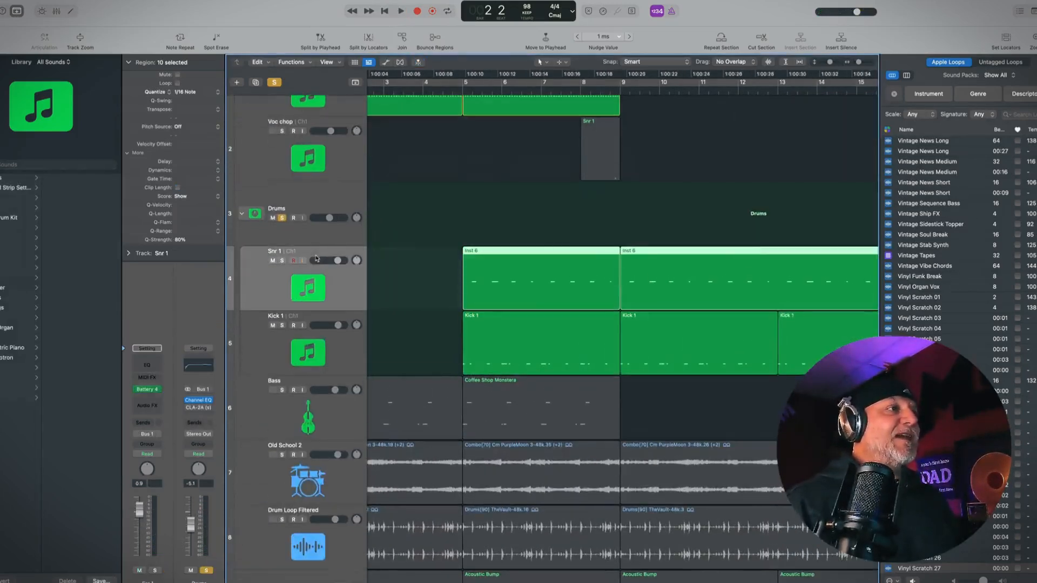
# Show the Snr 1 and Kick 1 regions at bar 5 in the Piano Roll and play them from there.
pyautogui.click(458, 90)
pyautogui.press('p')
pyautogui.press('space')
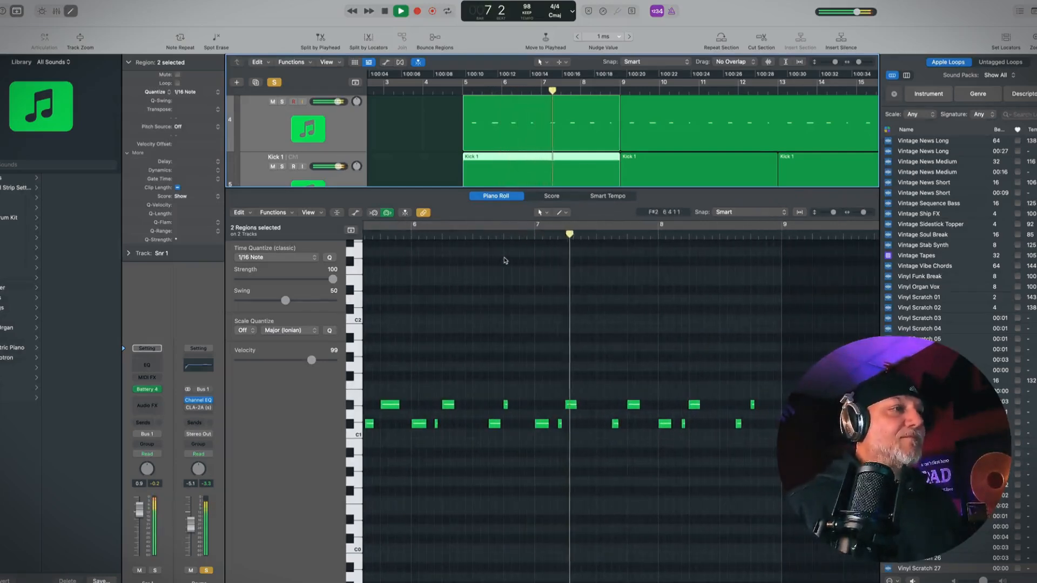
pyautogui.press('space')
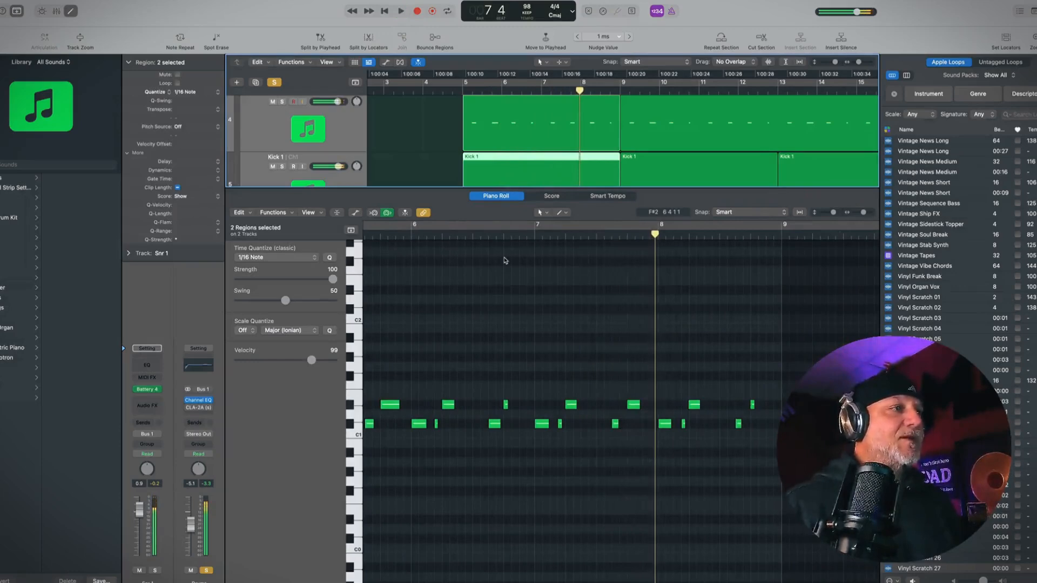
# Open the CLA-2A compressor on the Drums stack, adjust Peak Reduction slightly while playing from bar 5, and close the plug-in.
pyautogui.click(199, 408)
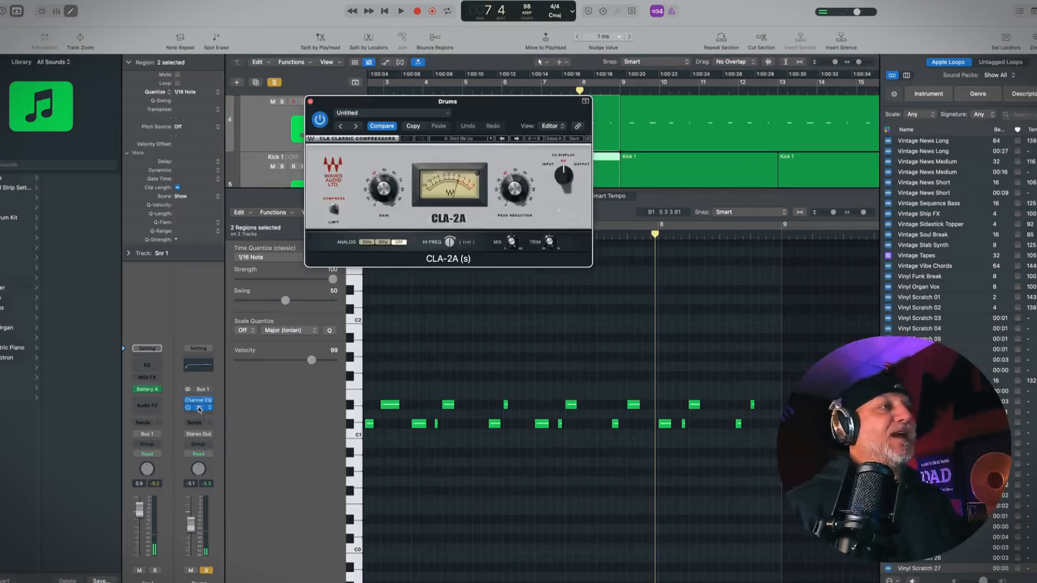
pyautogui.click(311, 102)
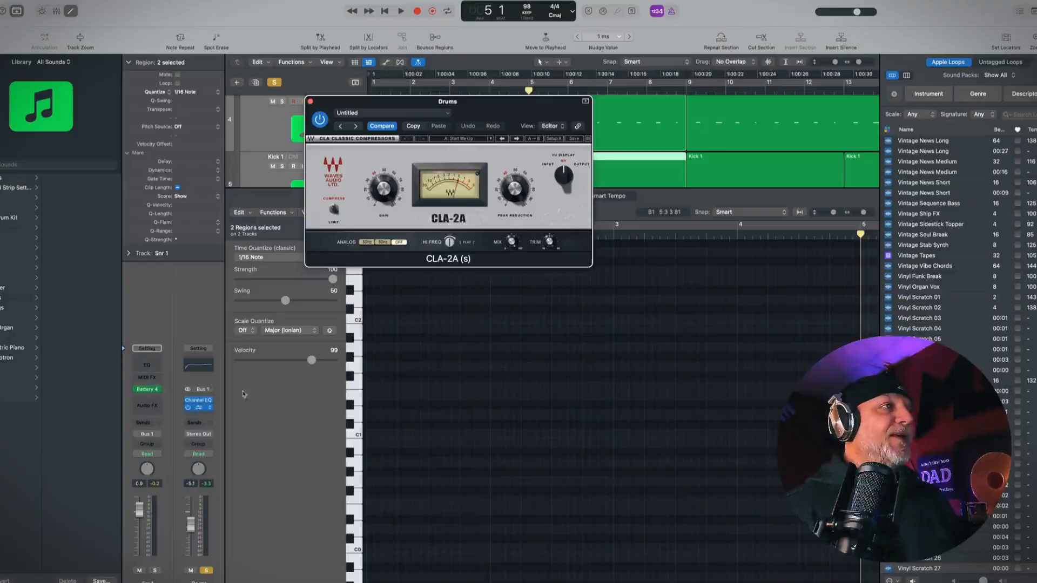
pyautogui.press('space')
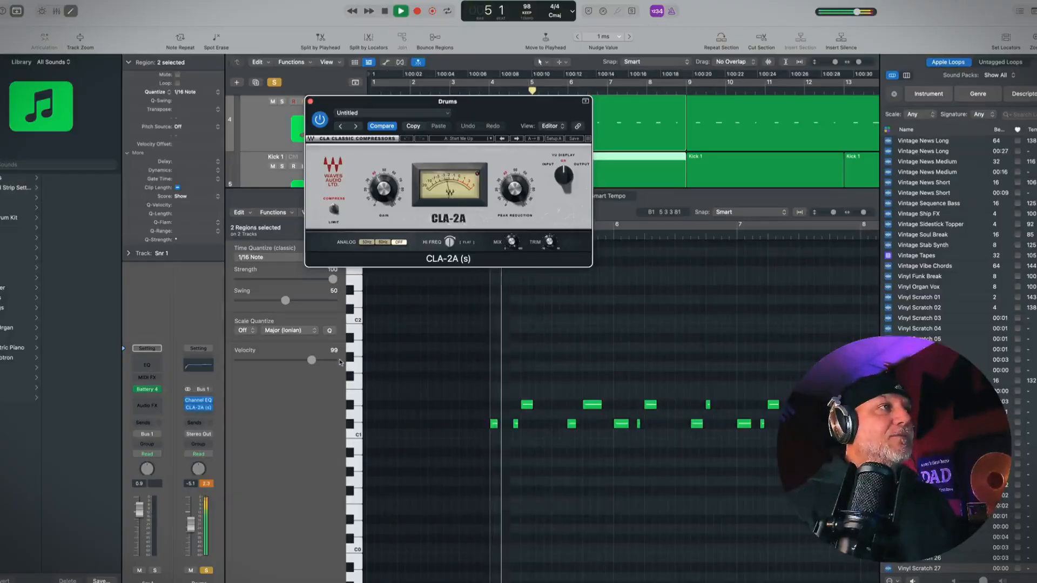
pyautogui.moveTo(515, 189); pyautogui.dragTo(515, 186)
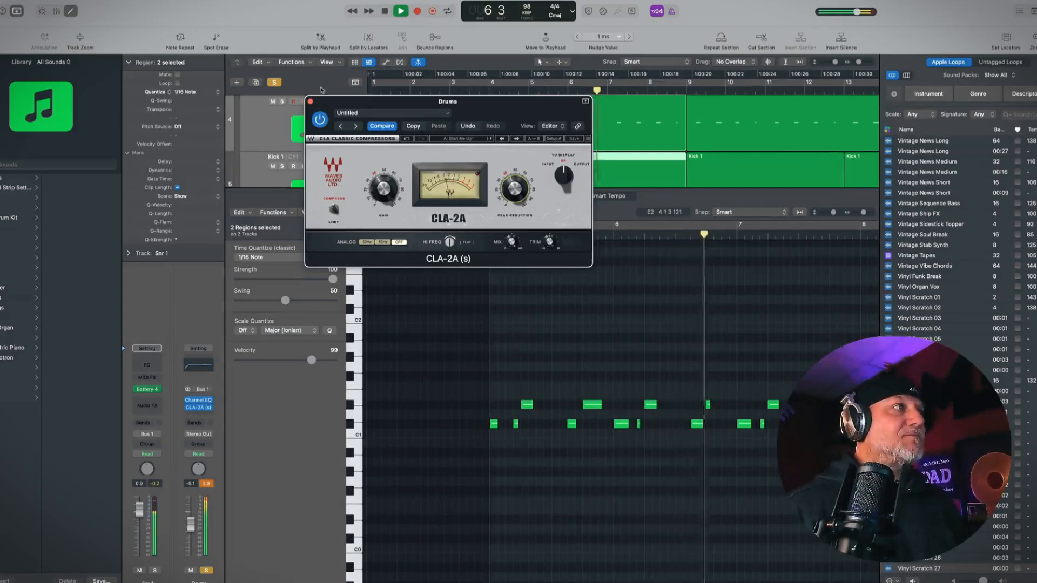
pyautogui.click(310, 102)
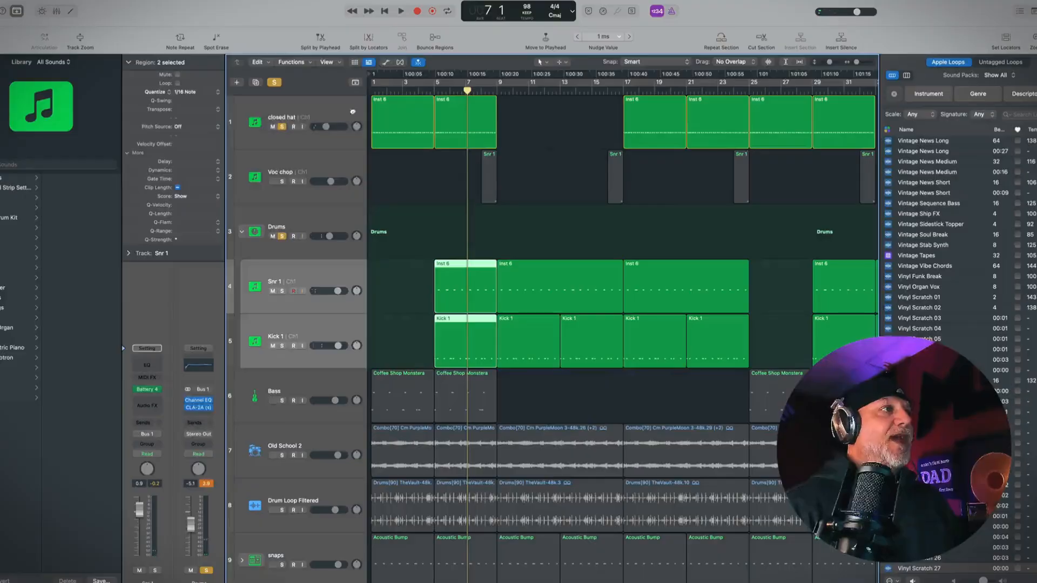
# Move the closed hat track below Voc chop, directly above the Drums stack.
pyautogui.moveTo(351, 129); pyautogui.dragTo(348, 189)
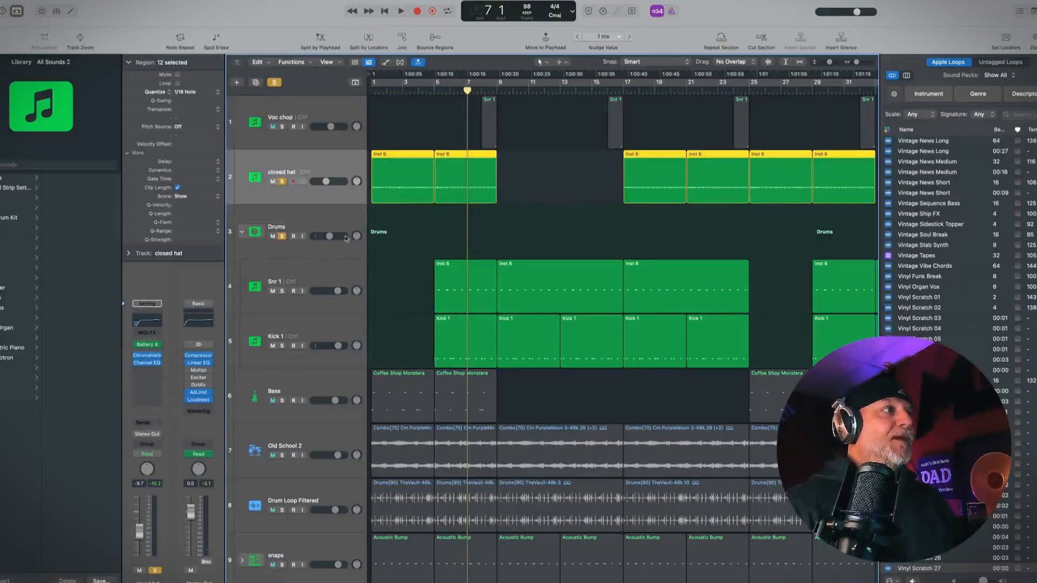
pyautogui.scroll(-3, 401, 324)
# Open the Channel EQ on the Drums stack, examine its low cut and boosts, and close it.
pyautogui.click(442, 175)
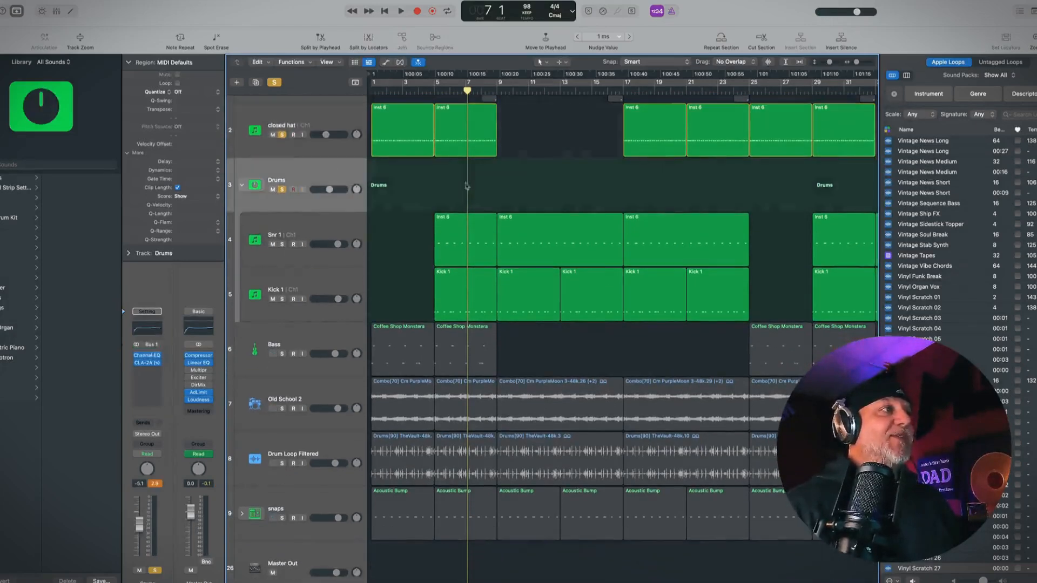
pyautogui.click(147, 356)
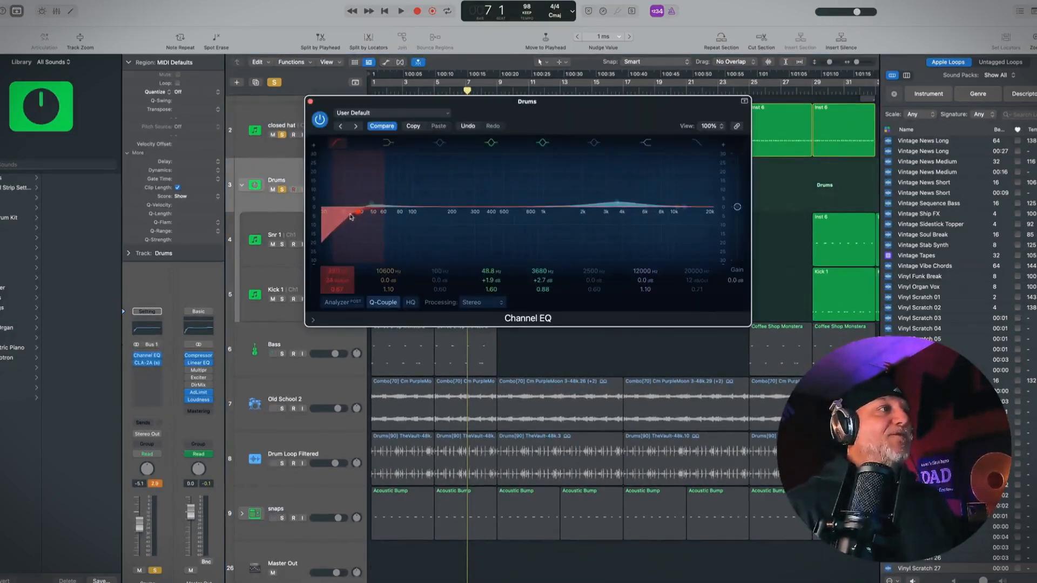
pyautogui.moveTo(608, 210); pyautogui.dragTo(605, 208)
pyautogui.click(310, 103)
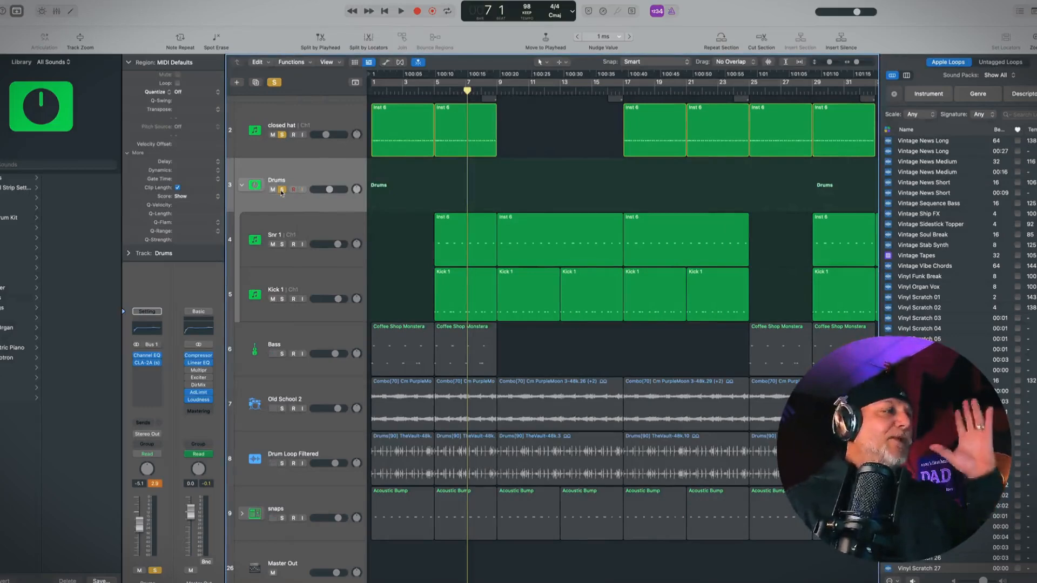
# Turn off solo on the Drums stack and the closed hat track.
pyautogui.scroll(-1, 286, 183)
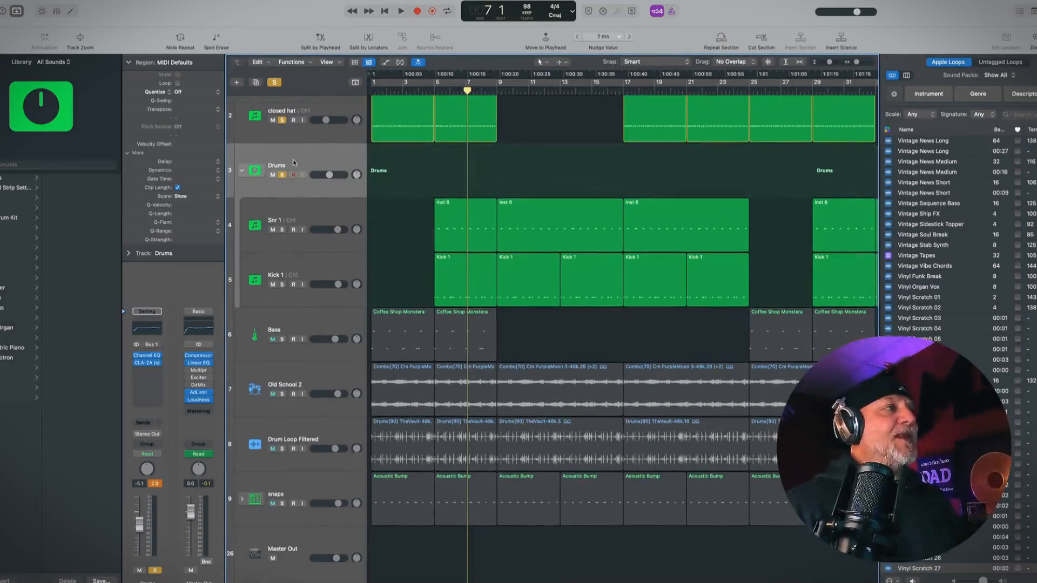
pyautogui.click(282, 175)
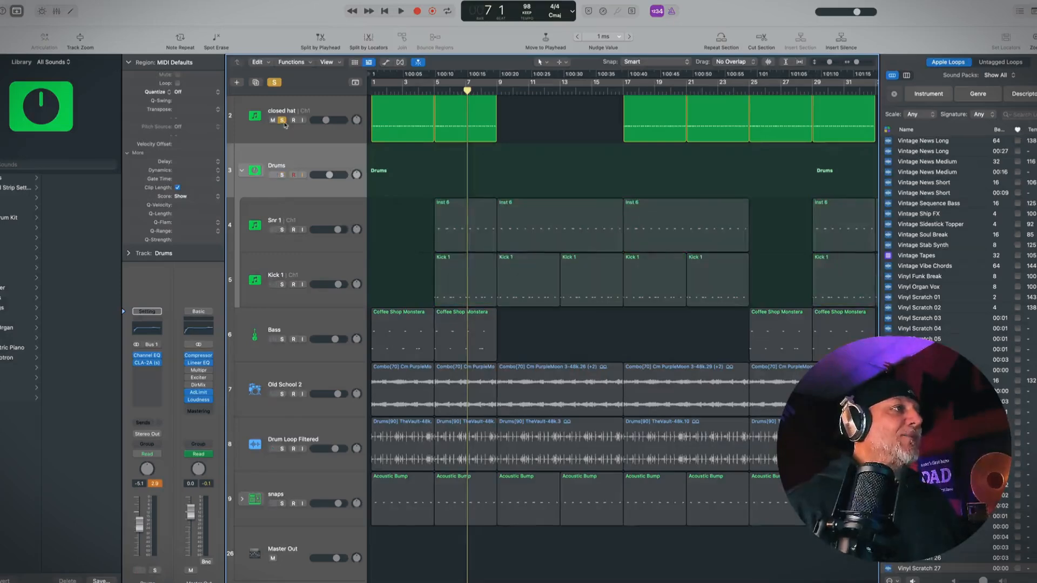
pyautogui.click(281, 120)
pyautogui.scroll(4, 447, 157)
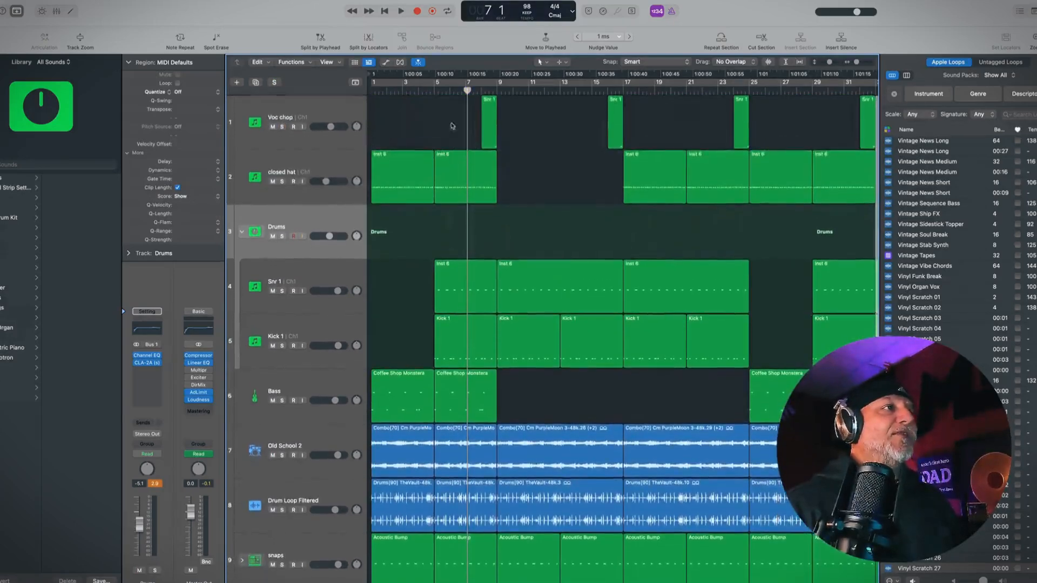
# Solo the Voc chop track, open its first region in the Piano Roll, and play through the chop.
pyautogui.moveTo(473, 91); pyautogui.dragTo(423, 91)
pyautogui.click(282, 126)
pyautogui.press('space')
pyautogui.doubleClick(464, 123)
pyautogui.press('space')
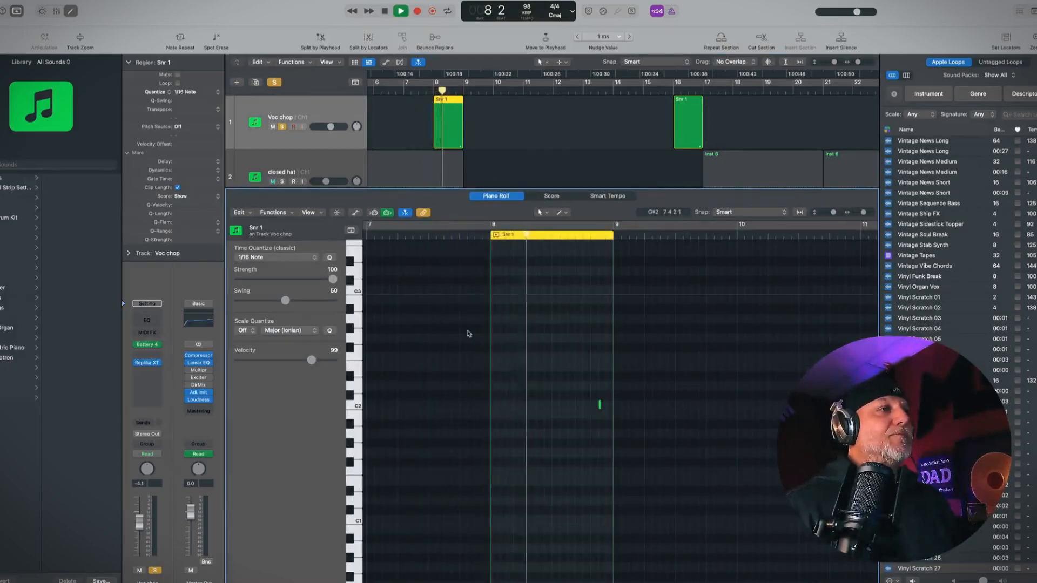
pyautogui.hscroll(3, 469, 335)
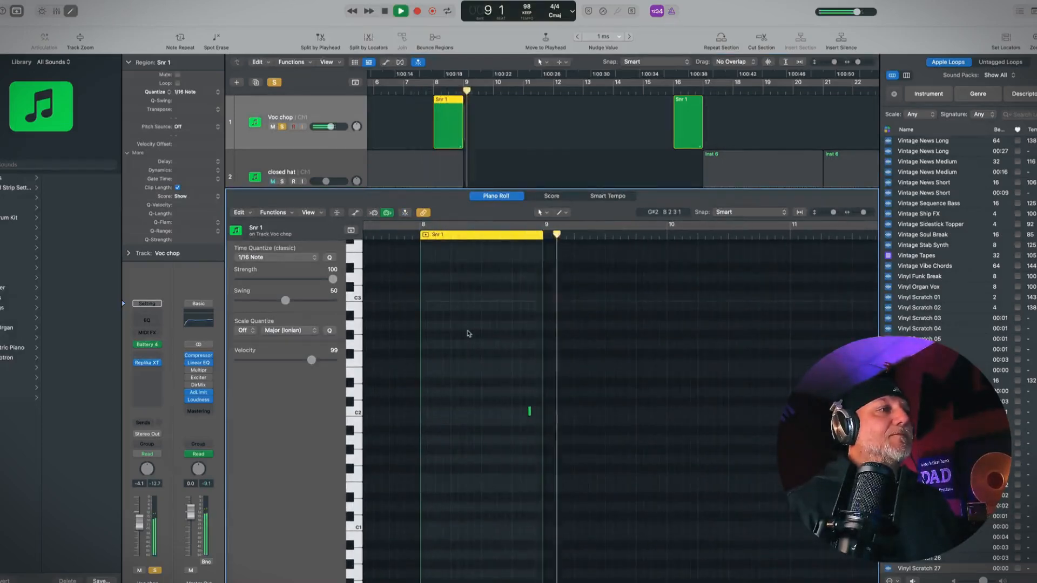
pyautogui.press('space')
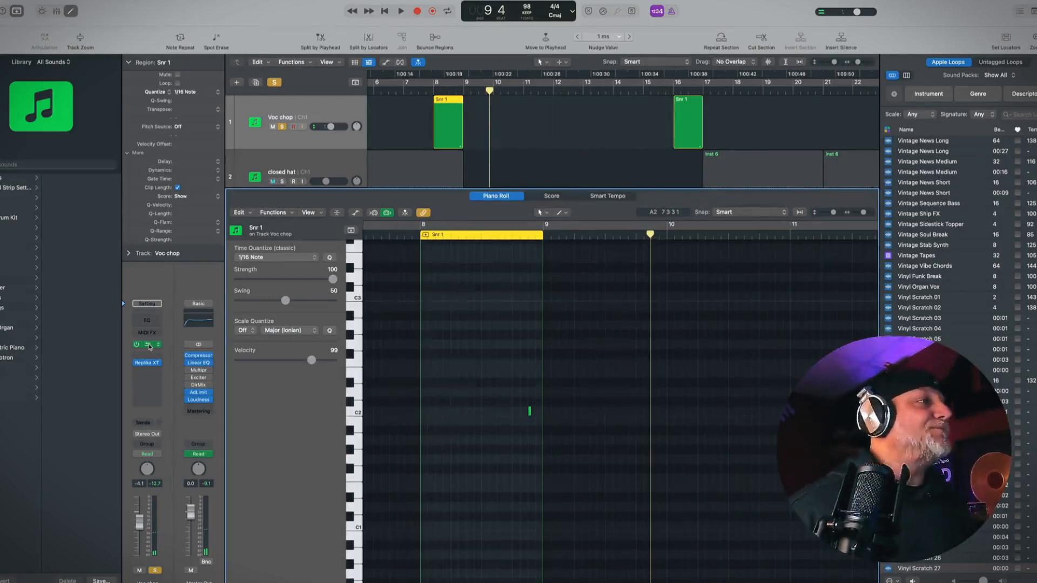
# Open the Battery 4 instrument on Voc chop and play the chop again from bar 8.
pyautogui.click(149, 345)
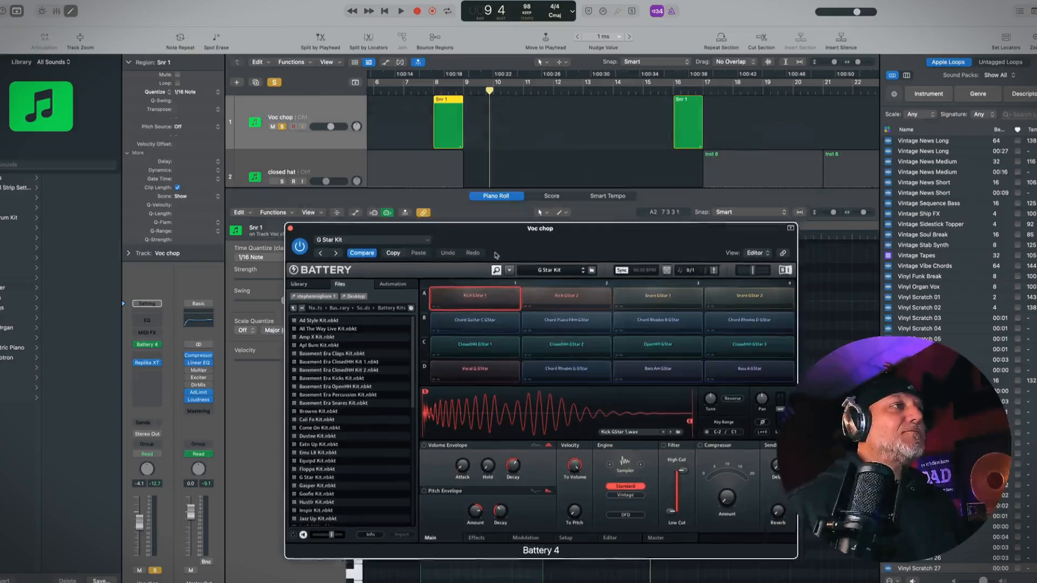
pyautogui.click(432, 91)
pyautogui.press('space')
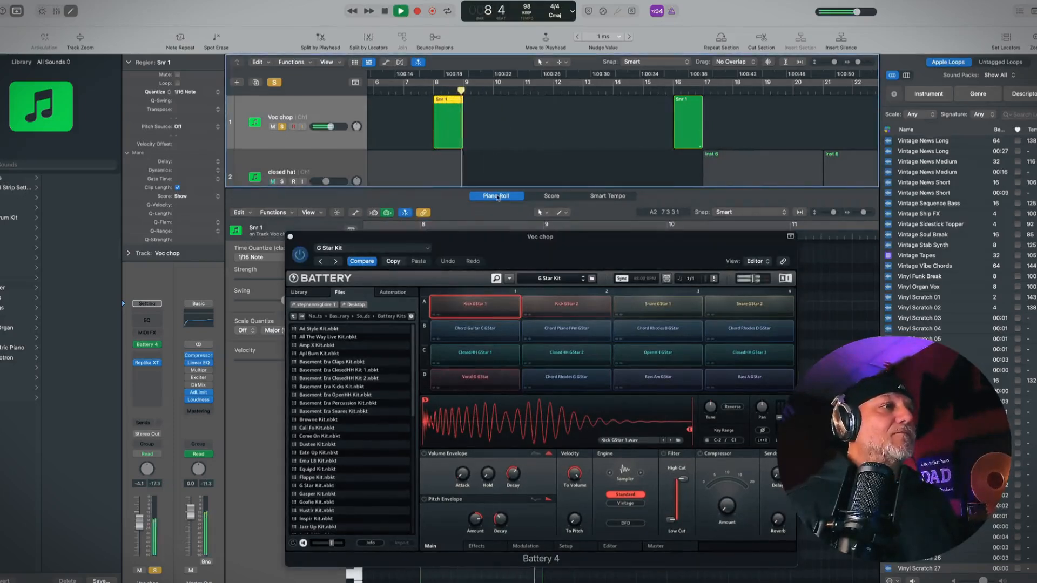
# Select the Vocal G GStar cell in Battery 4 and browse up to the Basement Era Library folder.
pyautogui.click(473, 382)
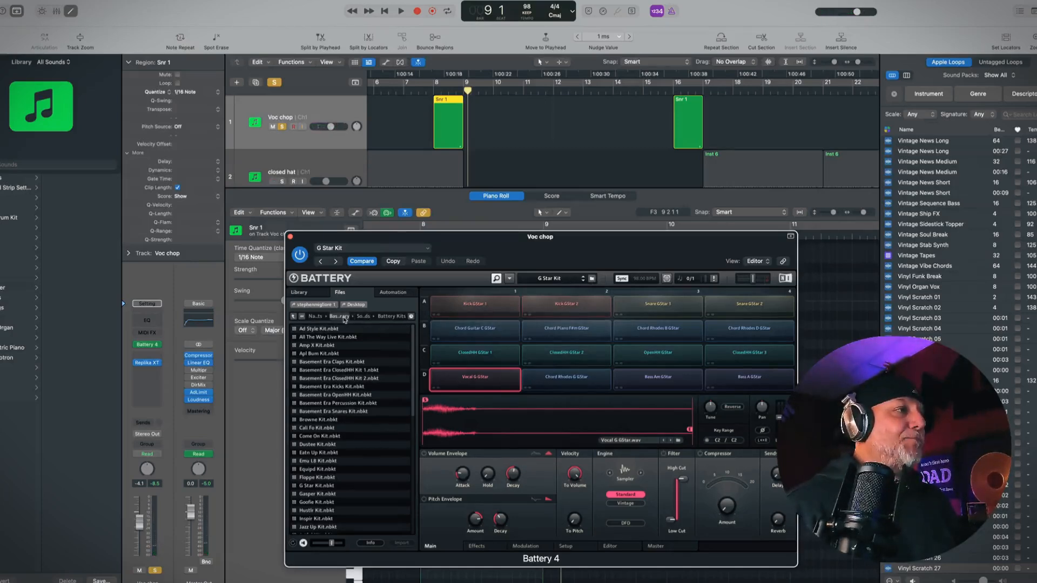
pyautogui.click(344, 318)
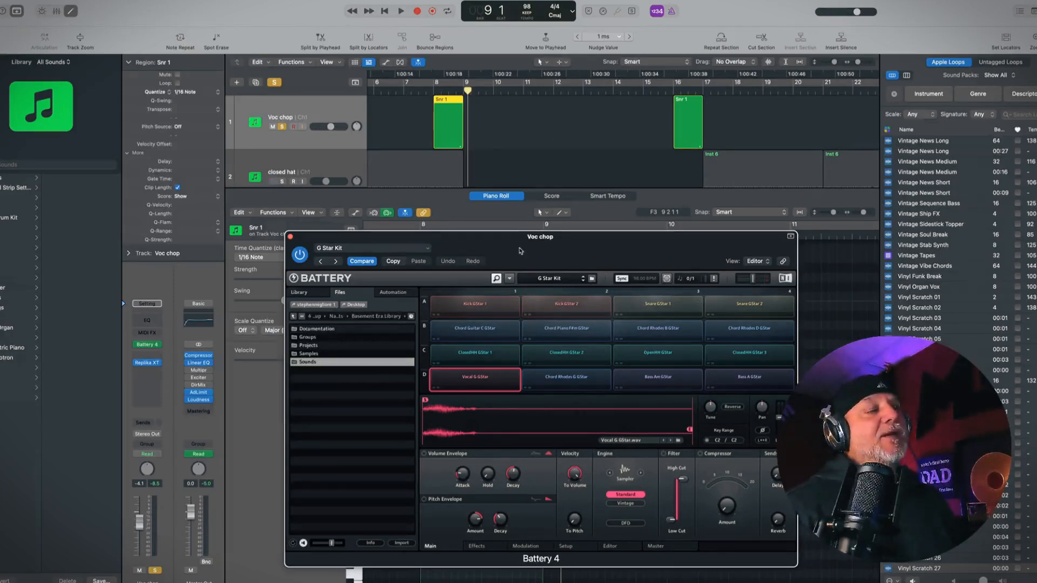
pyautogui.moveTo(520, 246); pyautogui.dragTo(522, 271)
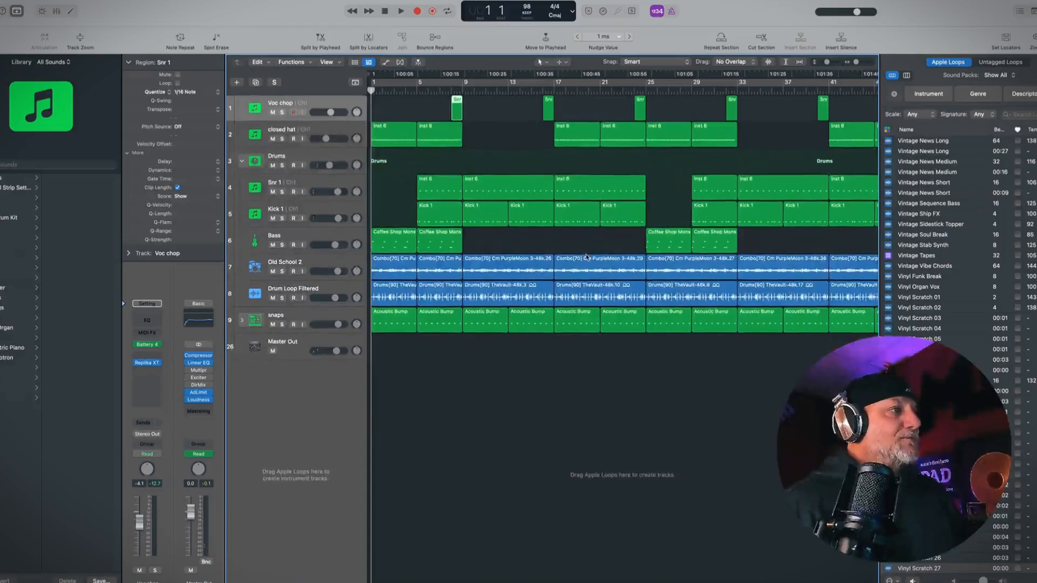
# Play the full arrangement from the start with no tracks soloed and clear the region selection.
pyautogui.press('space')
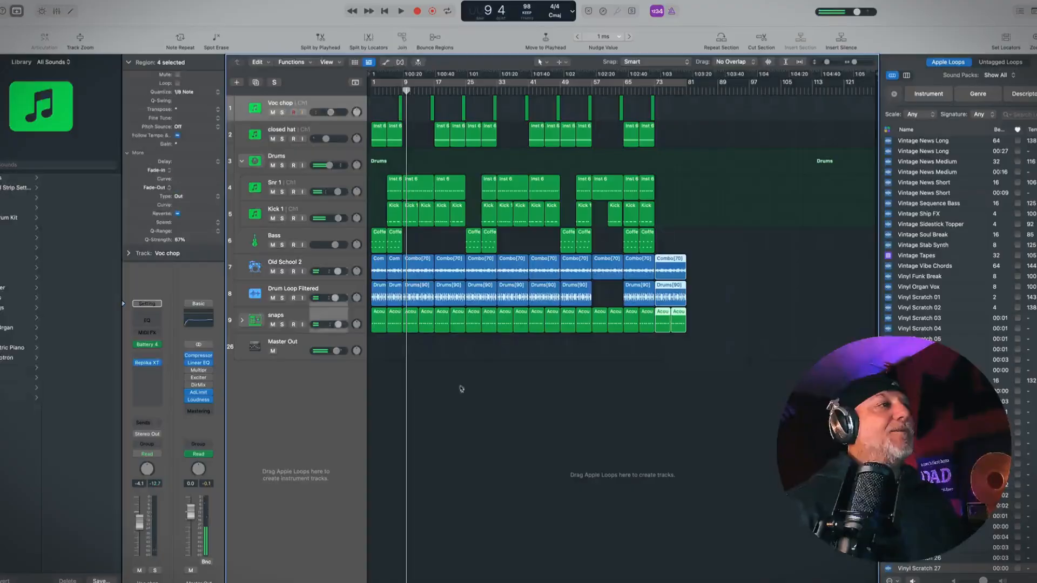
pyautogui.click(460, 389)
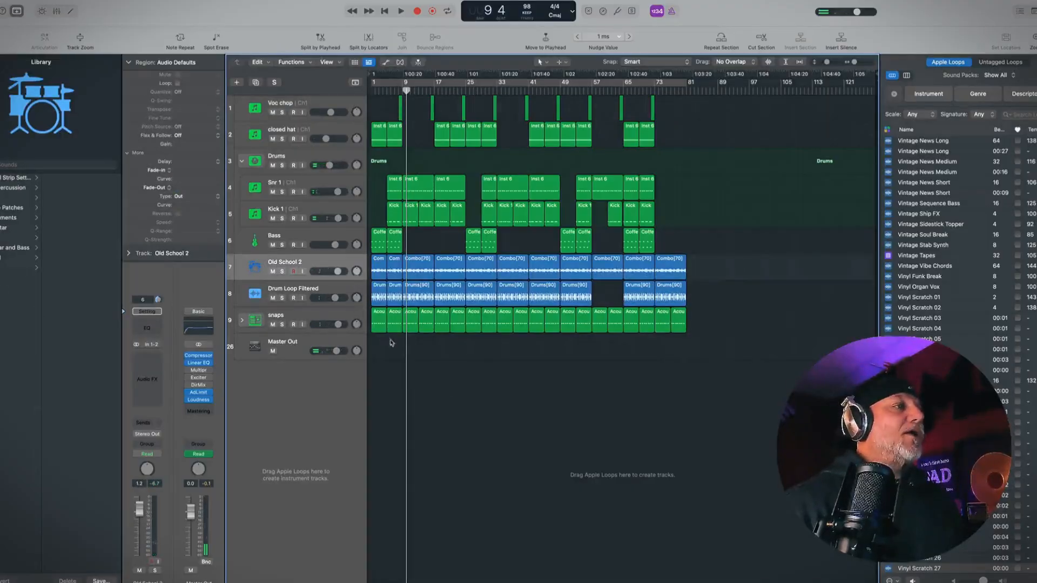
pyautogui.moveTo(392, 339); pyautogui.dragTo(375, 98)
pyautogui.click(377, 108)
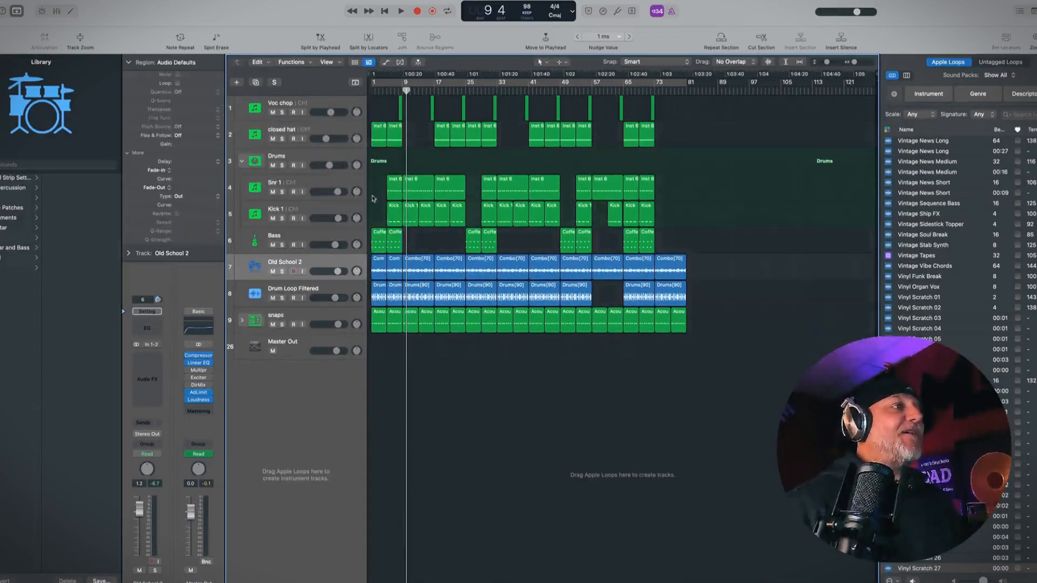
# Select the first Drum Loop Filtered and closed hat regions in turn, and play the intro from the song start.
pyautogui.click(378, 298)
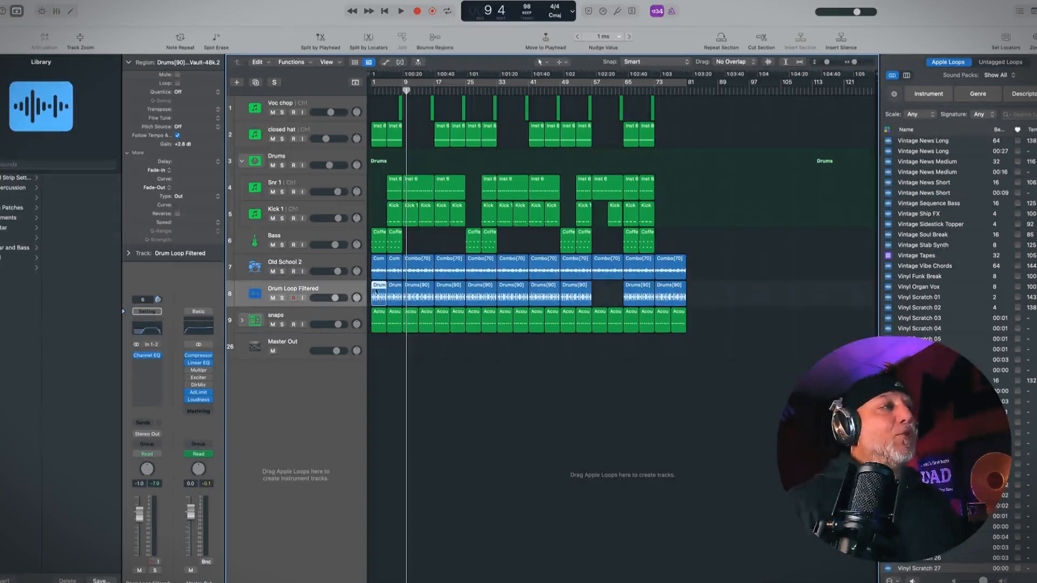
pyautogui.click(378, 136)
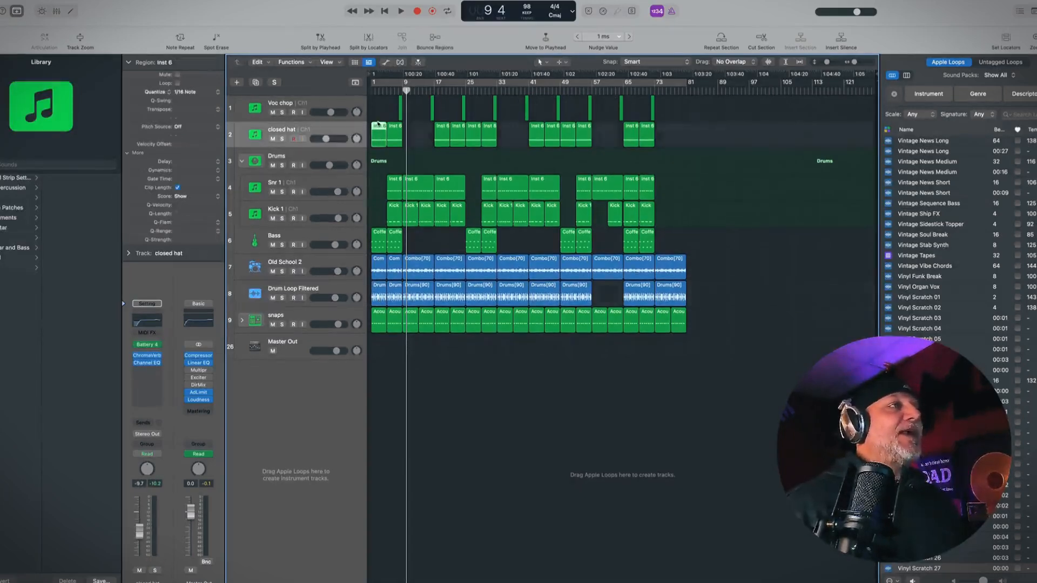
pyautogui.press('Return')
pyautogui.press('space')
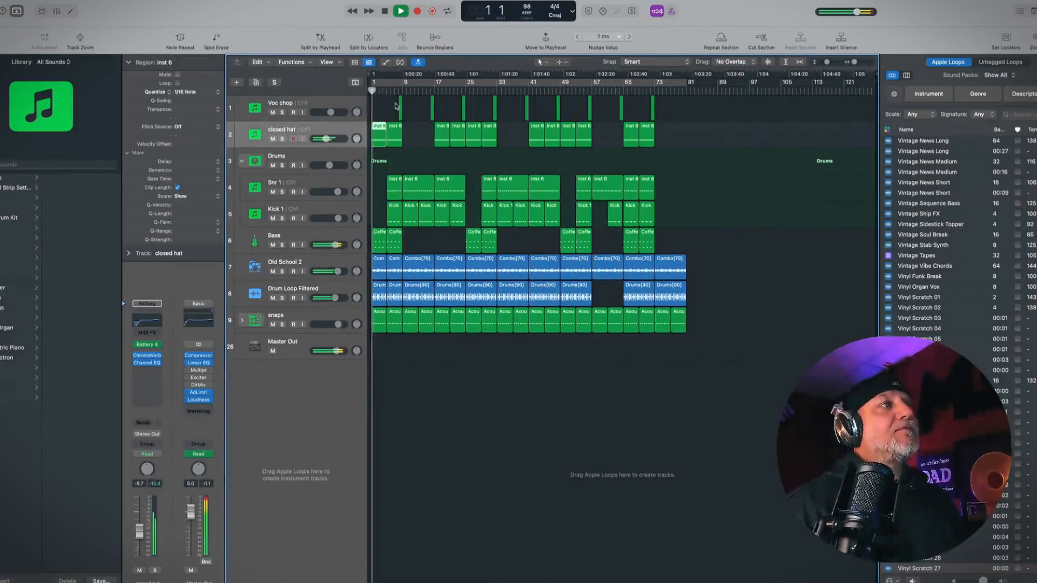
pyautogui.press('space')
# Move the playhead to bar 5 and play the section with the drums into bar 9, with the arrangement zoomed in.
pyautogui.moveTo(378, 91); pyautogui.dragTo(386, 90)
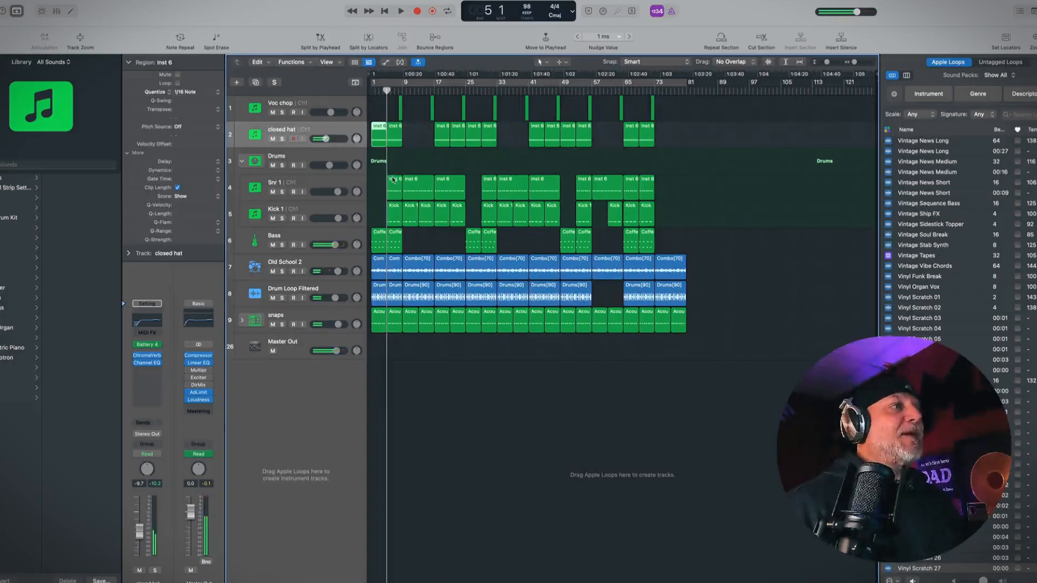
pyautogui.press('super+Right')
pyautogui.press('super+Right')
pyautogui.press('super+Down')
pyautogui.press('super+Right')
pyautogui.press('super+Right')
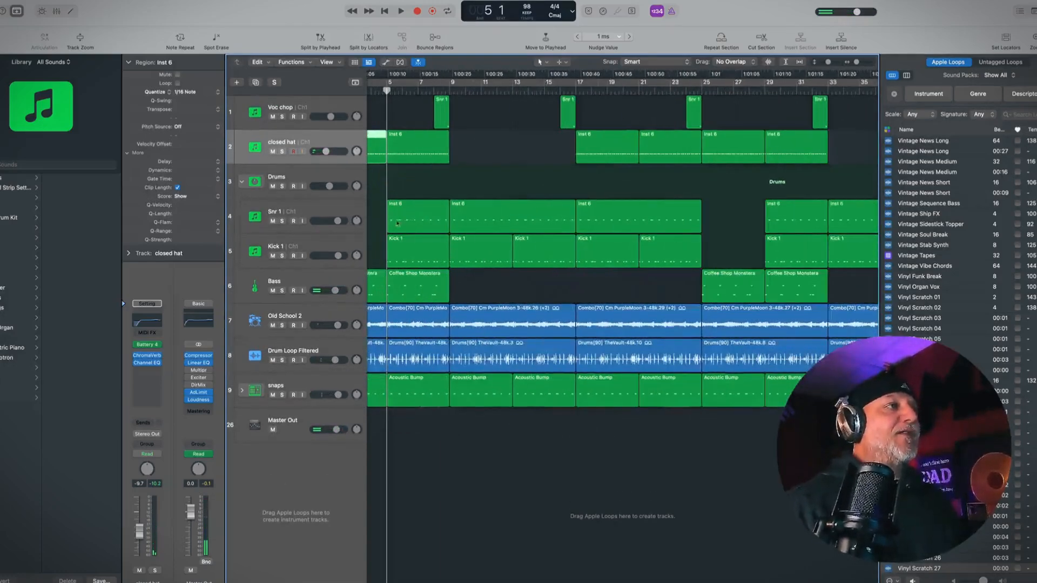
pyautogui.press('space')
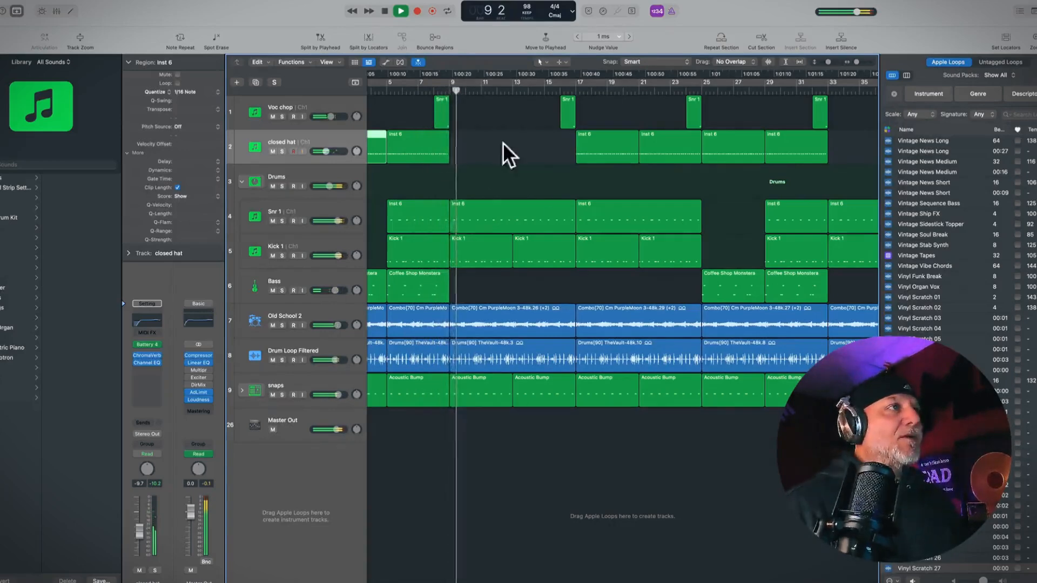
pyautogui.press('space')
# Set a cycle range from bar 9 to bar 17 and play the start of that section.
pyautogui.moveTo(453, 82); pyautogui.dragTo(576, 82)
pyautogui.press('space')
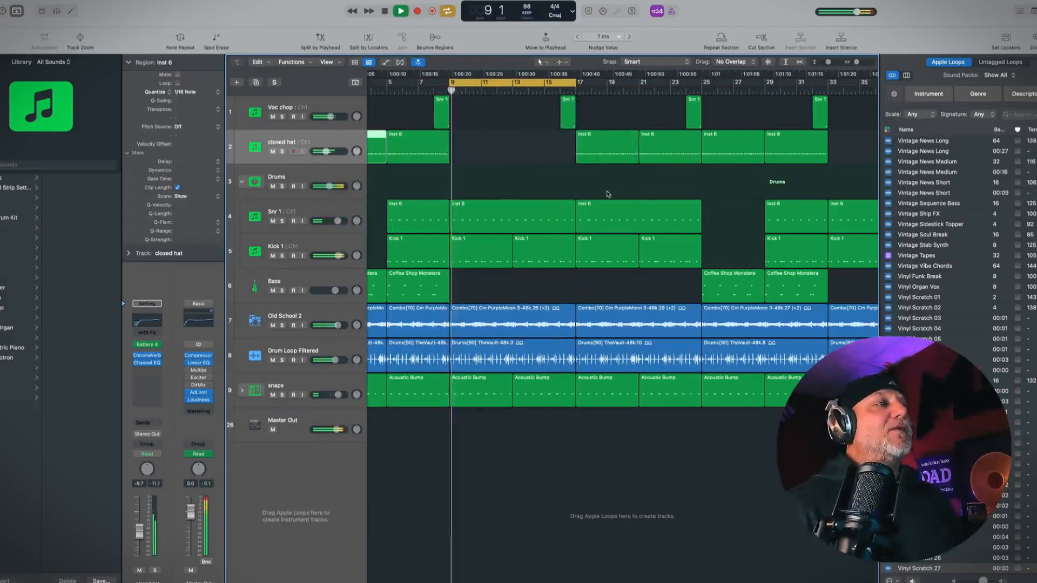
pyautogui.press('space')
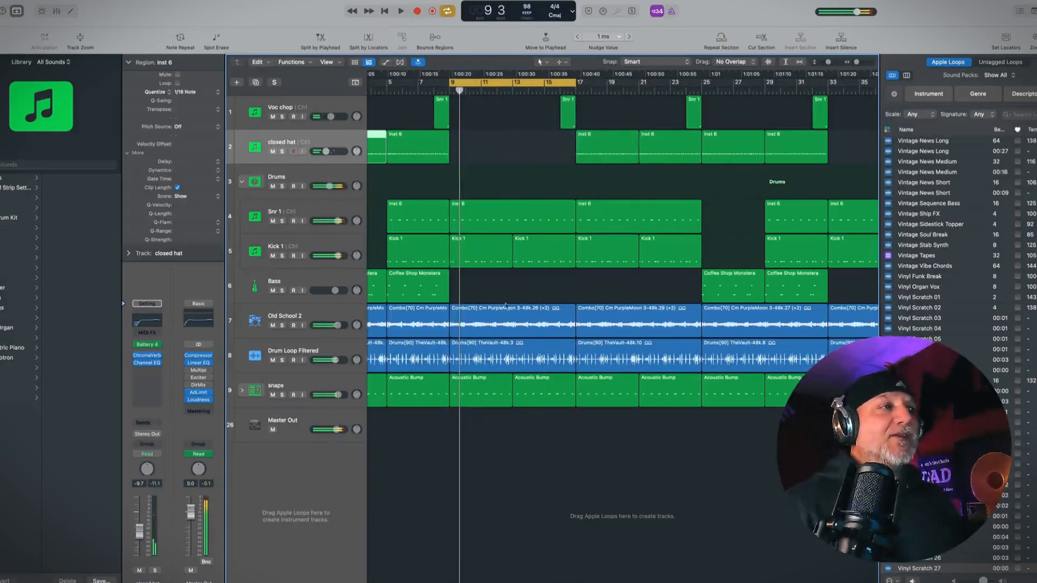
# Turn off the cycle range, play from bar 15 into bar 18, and move the playhead to bar 23.
pyautogui.scroll(1, 483, 120)
pyautogui.scroll(-1, 484, 120)
pyautogui.click(544, 90)
pyautogui.click(539, 84)
pyautogui.click(551, 92)
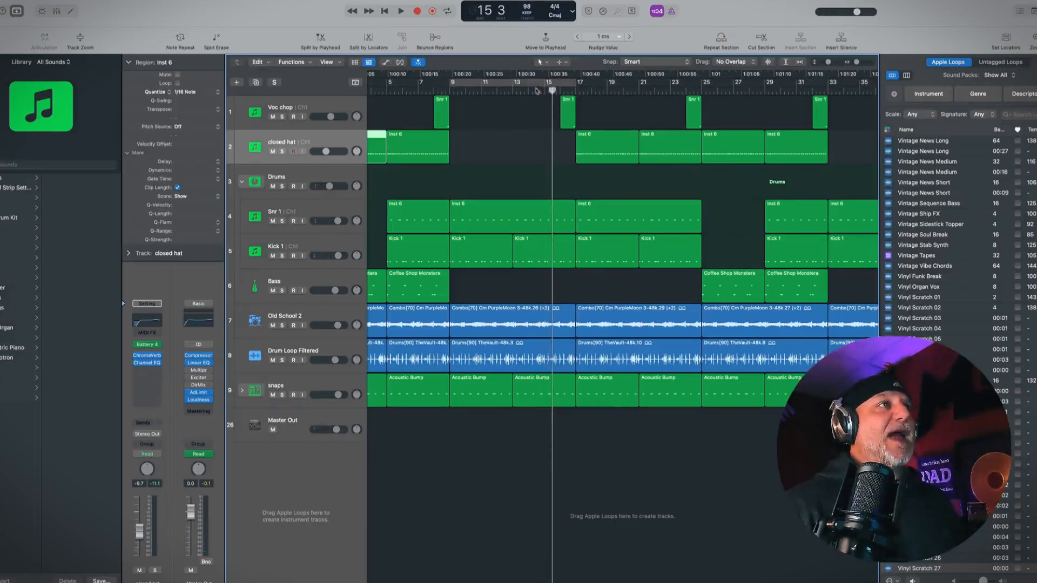
pyautogui.press('space')
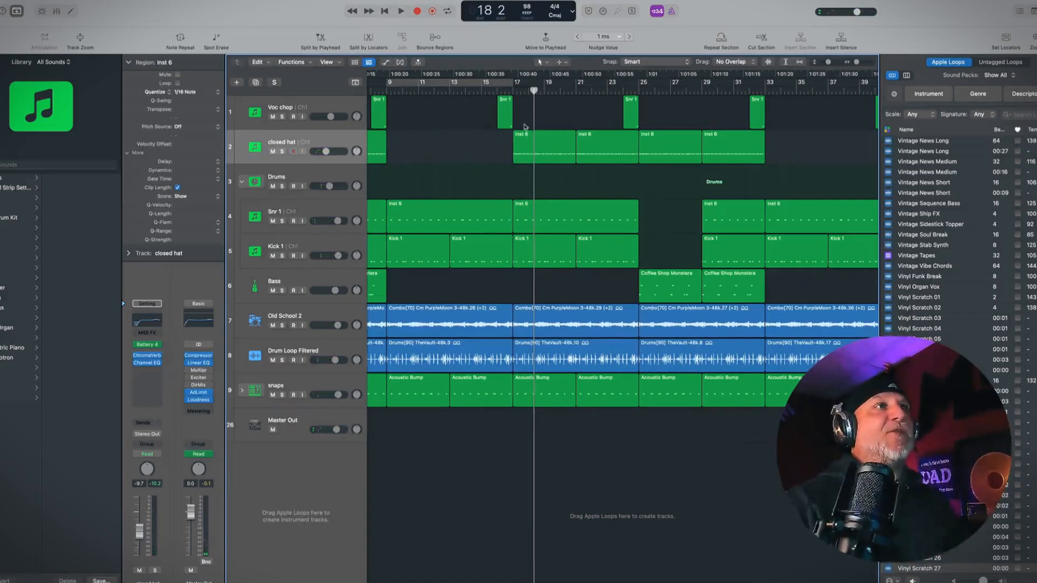
pyautogui.click(615, 91)
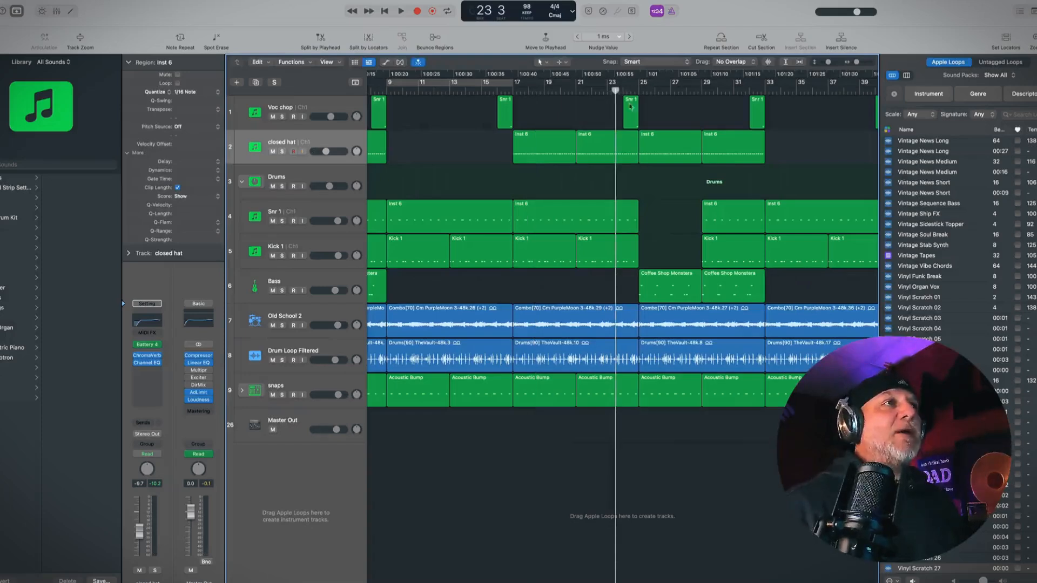
# Set a cycle range from bar 33 to bar 49 and select the regions inside it.
pyautogui.hscroll(3, 612, 248)
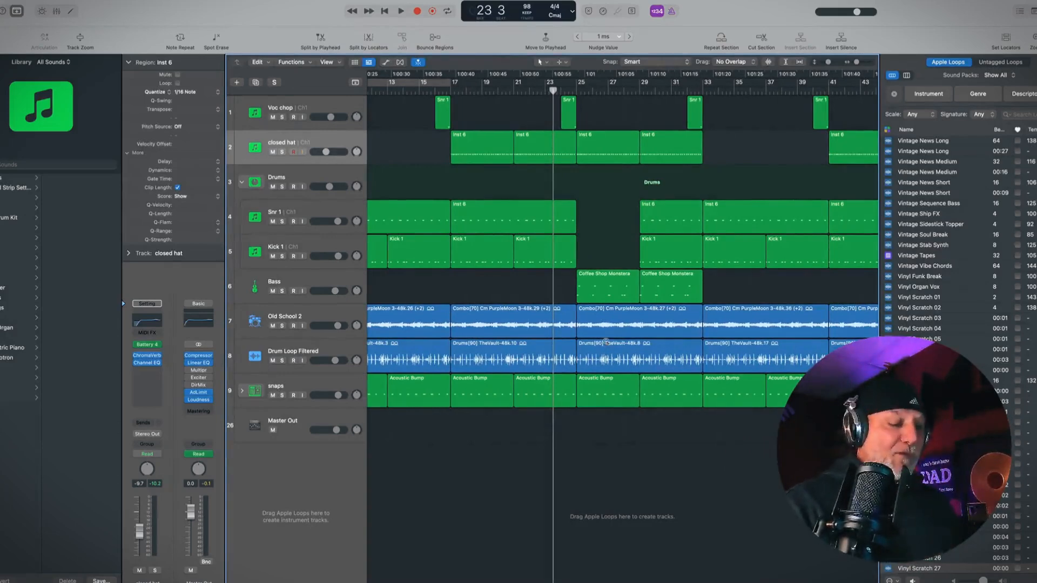
pyautogui.press('super+Up')
pyautogui.press('super+Left')
pyautogui.hscroll(1, 413, 336)
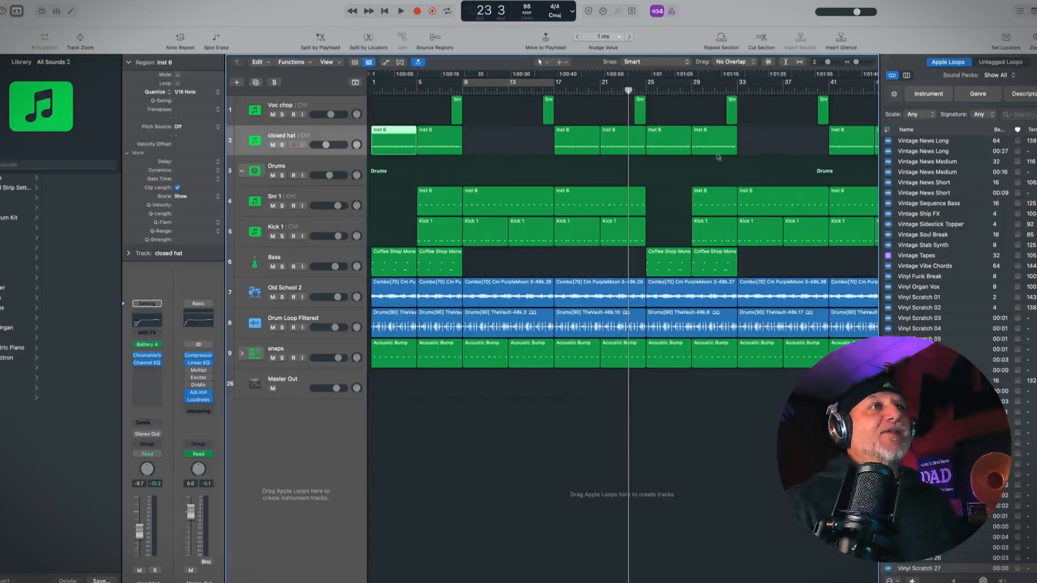
pyautogui.hscroll(5, 684, 191)
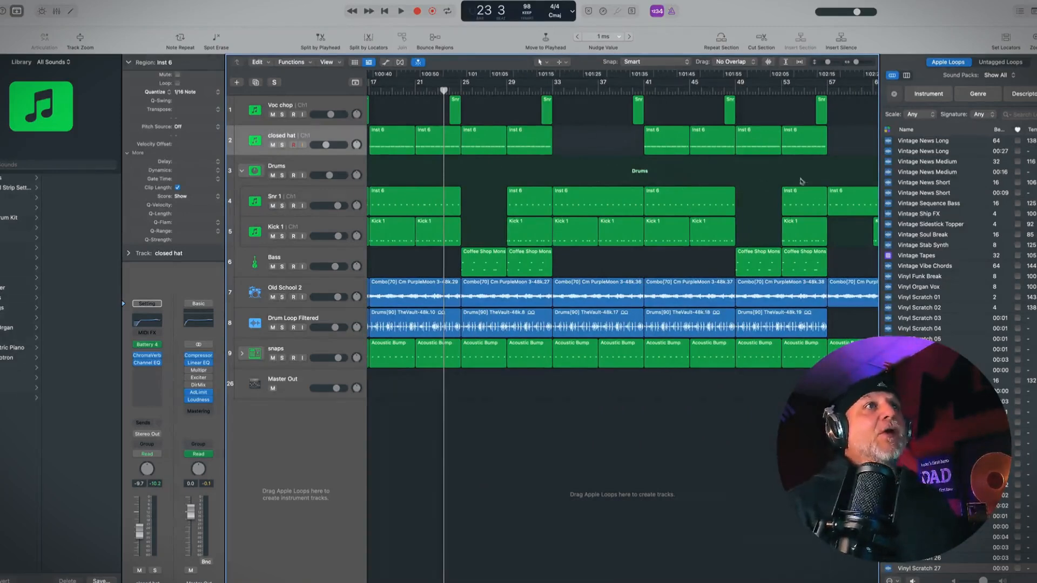
pyautogui.hscroll(9, 795, 190)
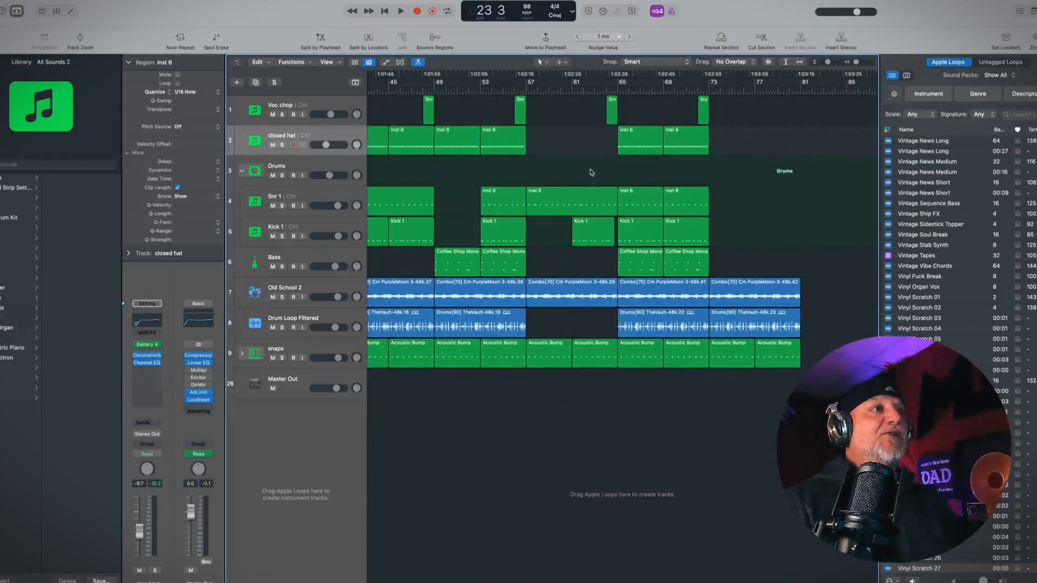
pyautogui.hscroll(-5, 590, 172)
pyautogui.moveTo(690, 83); pyautogui.dragTo(593, 87)
pyautogui.hotkey('shift', 'i')
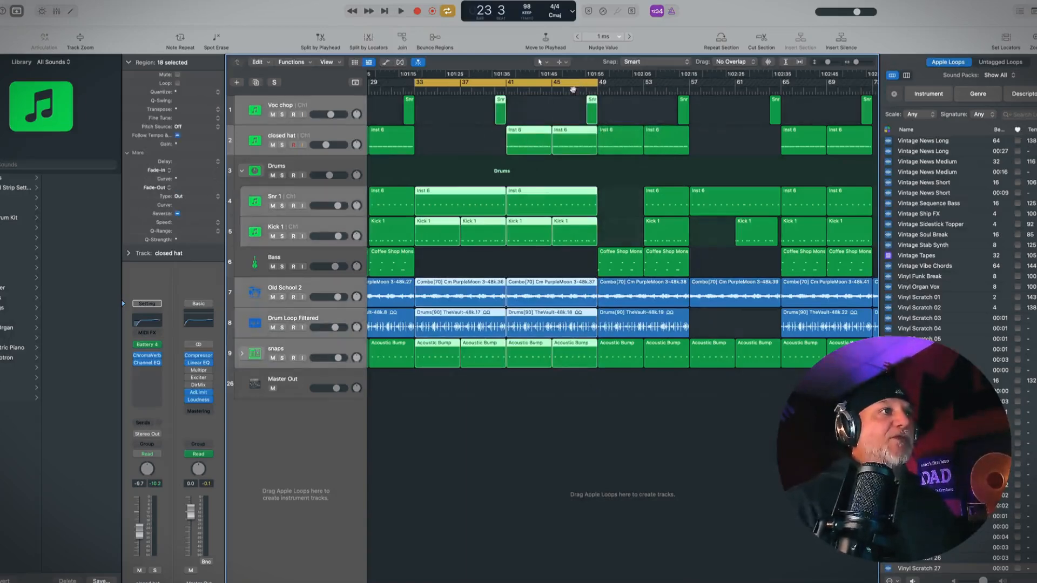
# Set the cycle range to the first verse-length section, from bar 9 to bar 25.
pyautogui.hscroll(-10, 479, 141)
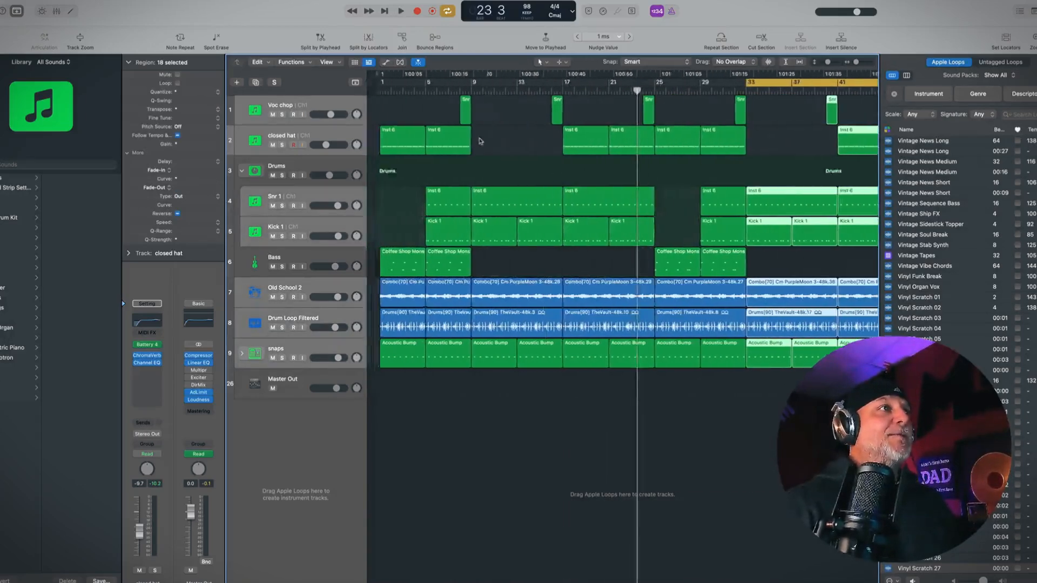
pyautogui.moveTo(789, 82); pyautogui.dragTo(468, 92)
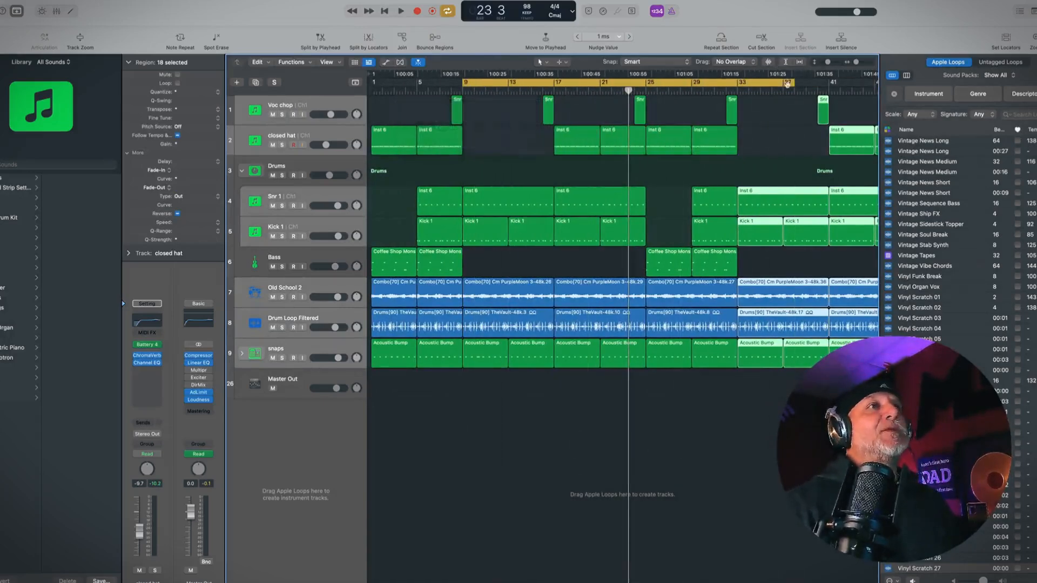
pyautogui.moveTo(793, 83); pyautogui.dragTo(640, 99)
pyautogui.hscroll(2, 440, 103)
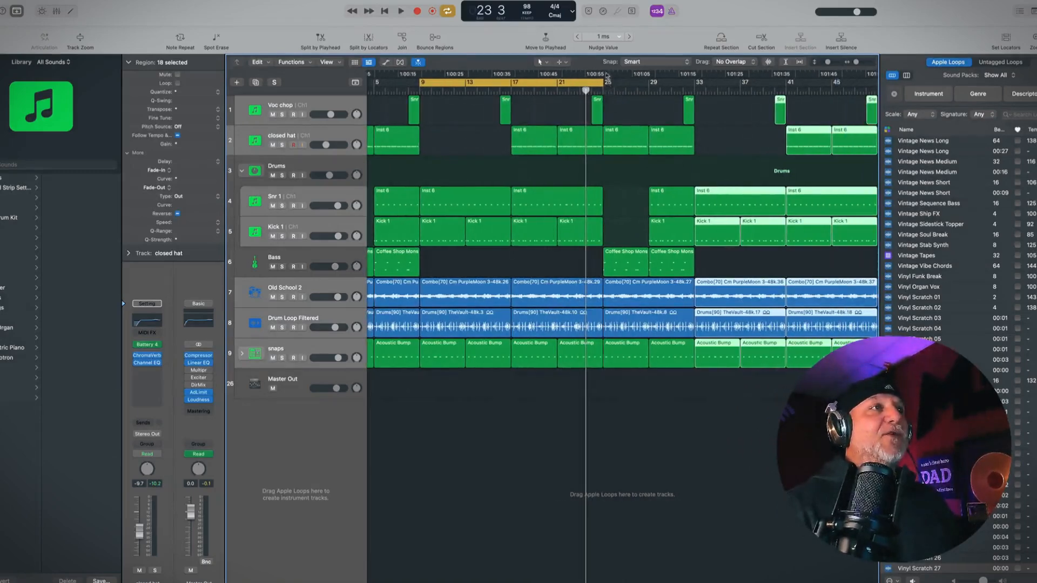
pyautogui.click(563, 83)
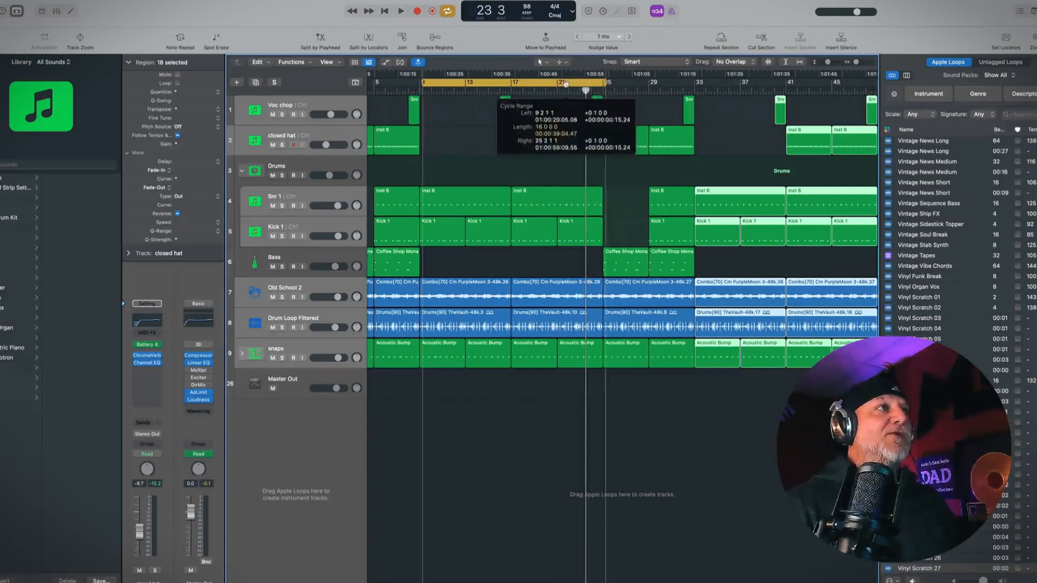
# Mark the next two sections with the cycle range: bars 25 to 33, followed by bars 33 to 49.
pyautogui.hscroll(3, 563, 83)
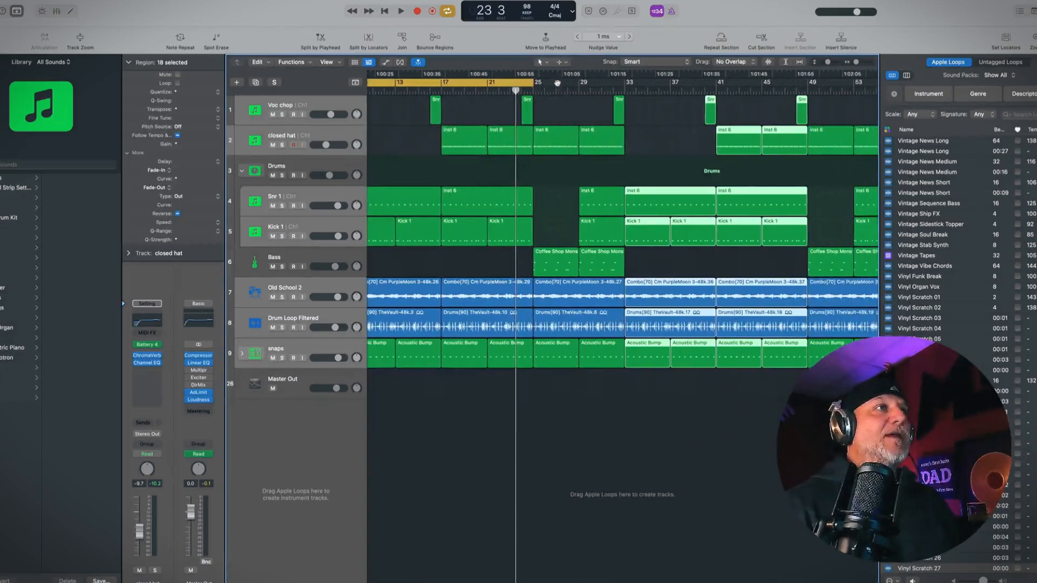
pyautogui.click(525, 83)
pyautogui.moveTo(535, 83); pyautogui.dragTo(623, 73)
pyautogui.hscroll(1, 624, 72)
pyautogui.hscroll(4, 624, 73)
pyautogui.click(471, 81)
pyautogui.moveTo(472, 81); pyautogui.dragTo(676, 83)
pyautogui.hscroll(4, 654, 104)
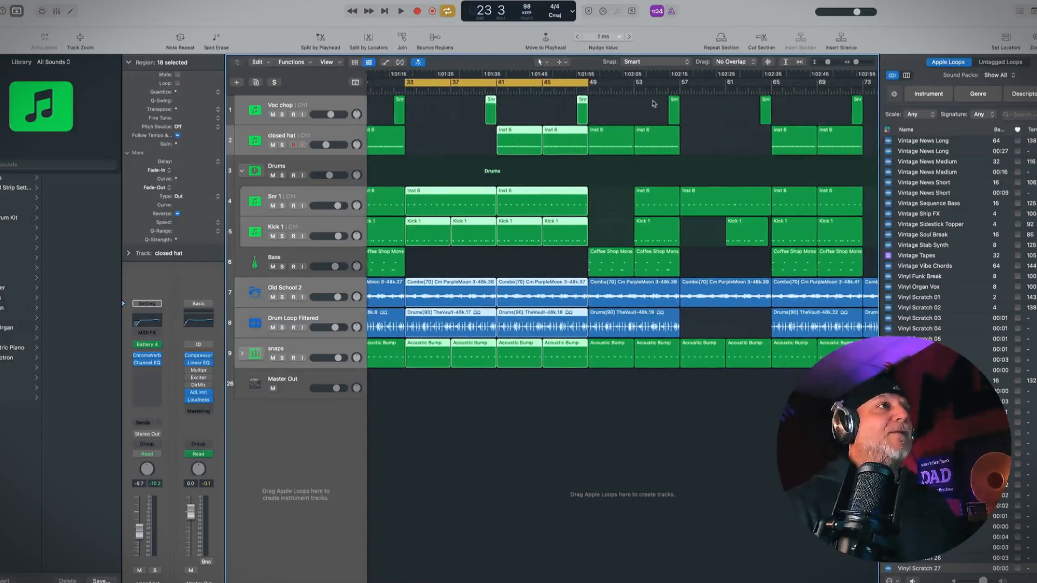
# Set the cycle range to bars 49 to 57, and move it on to the ending at bars 73 to 81.
pyautogui.click(517, 82)
pyautogui.moveTo(587, 84); pyautogui.dragTo(678, 82)
pyautogui.hscroll(6, 676, 81)
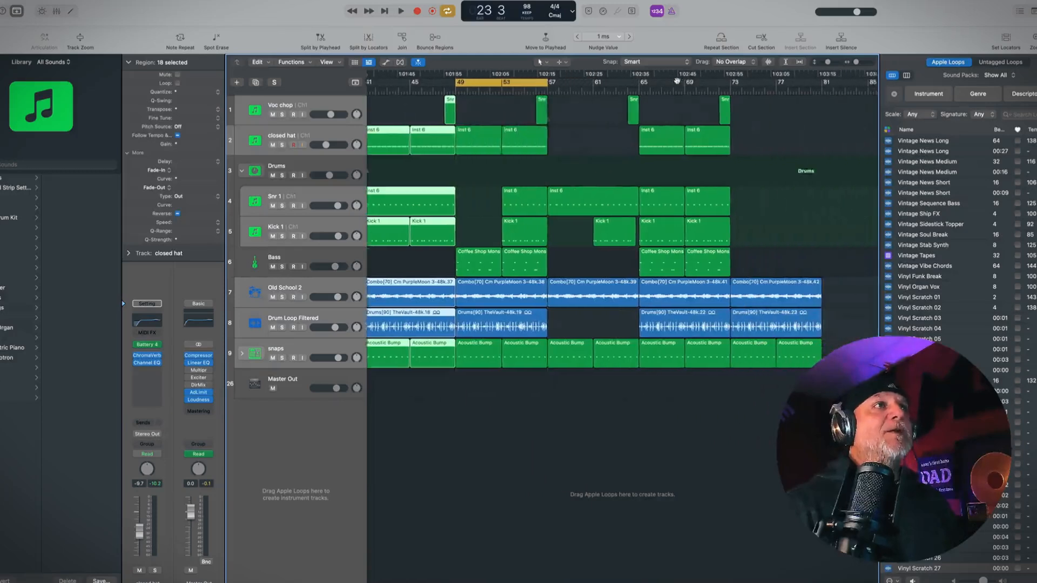
pyautogui.hscroll(1, 677, 81)
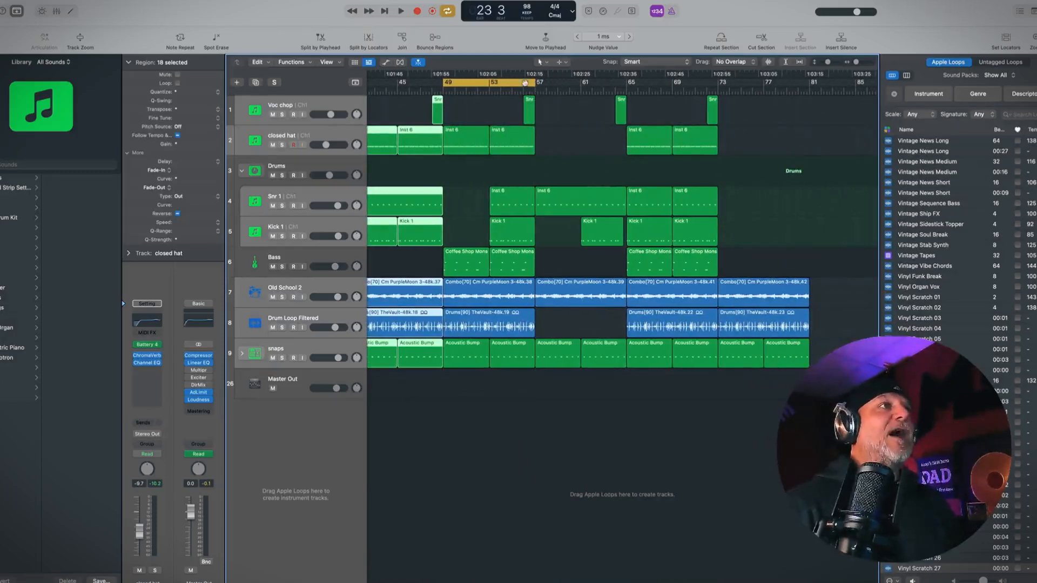
pyautogui.moveTo(532, 82); pyautogui.dragTo(766, 82)
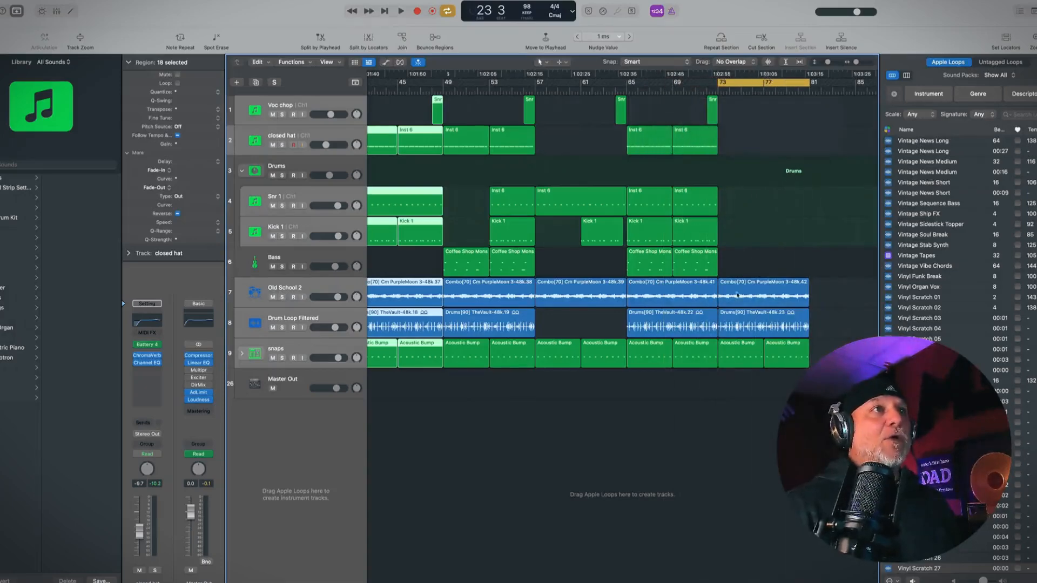
# Show the track automation and shorten the Master Out volume fade-out so it ends at about bar 78.
pyautogui.click(699, 380)
pyautogui.press('a')
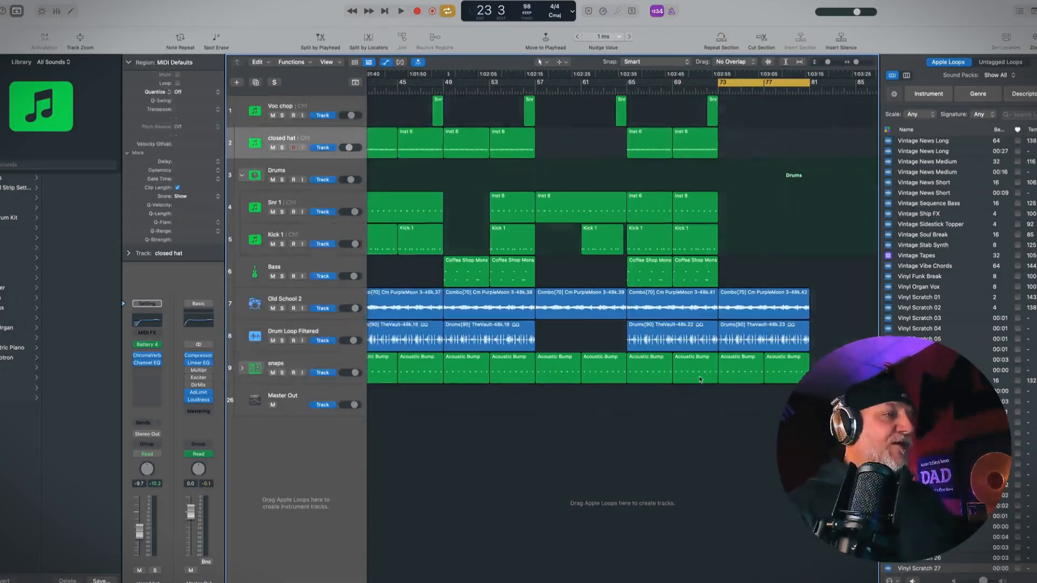
pyautogui.click(700, 380)
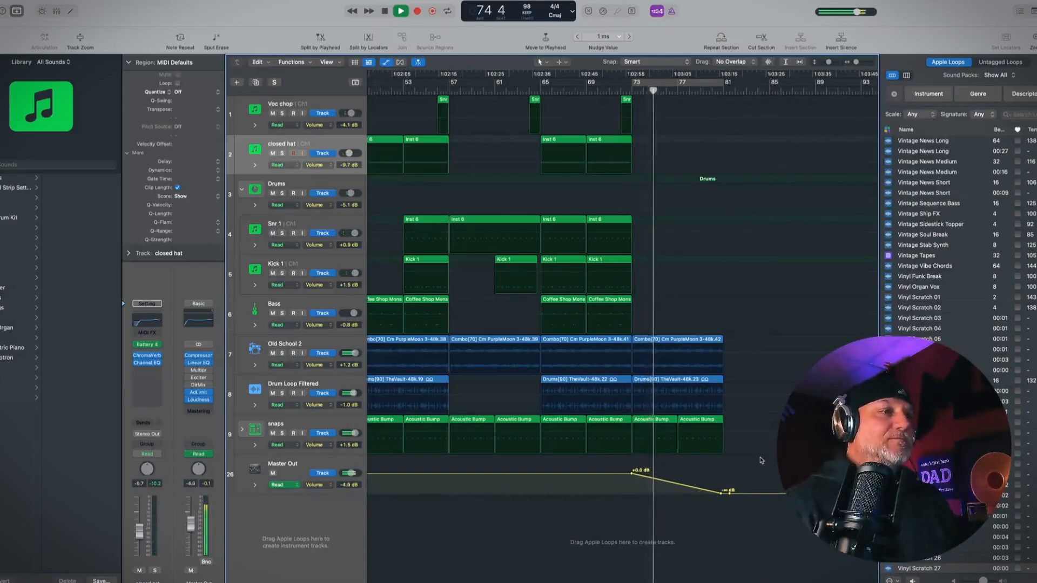
pyautogui.moveTo(722, 492); pyautogui.dragTo(688, 494)
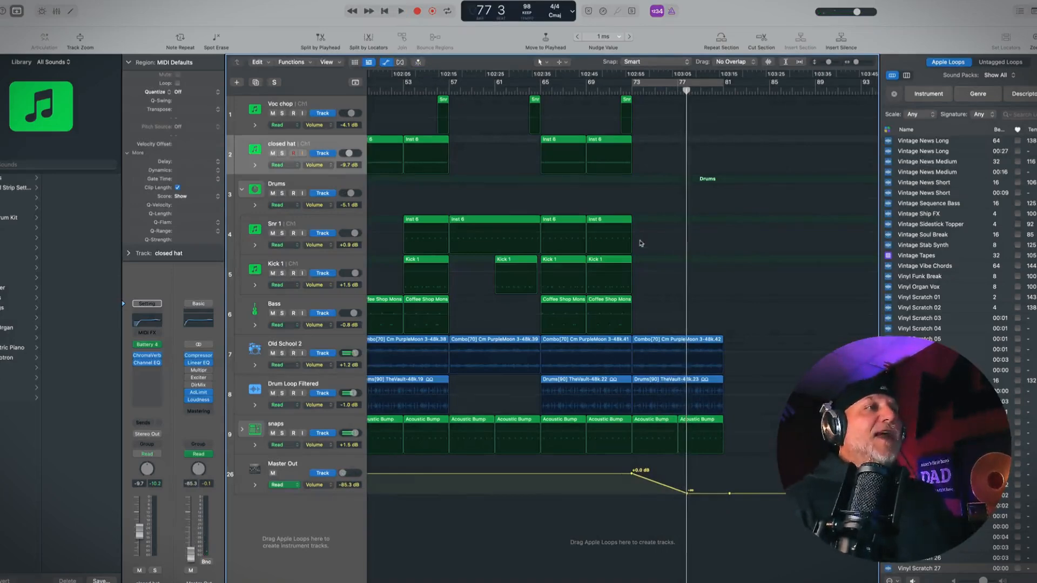
# Hide the automation and briefly play the section starting at bar 57.
pyautogui.click(447, 91)
pyautogui.press('a')
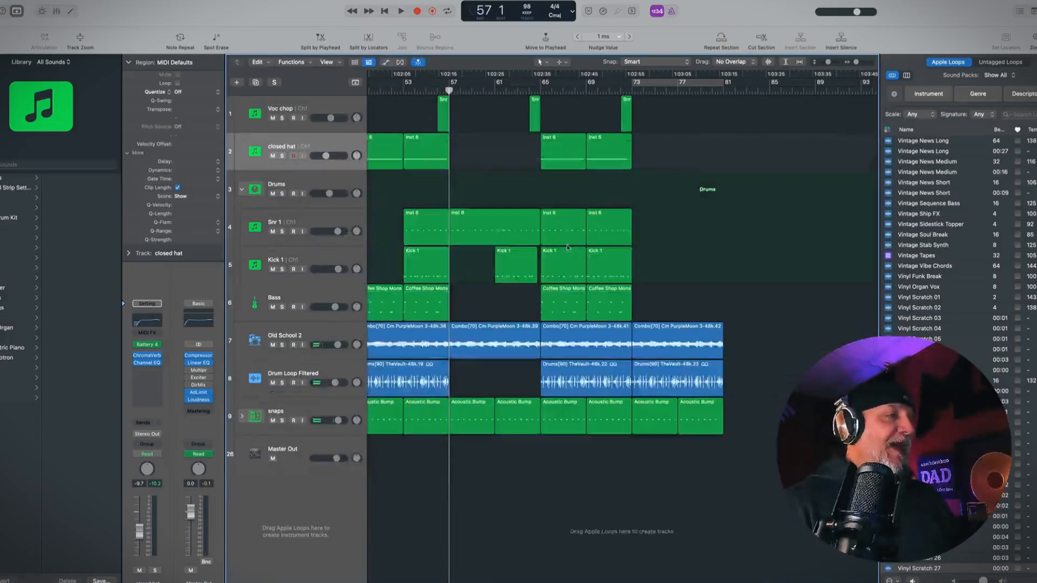
pyautogui.press('space')
pyautogui.press('space')
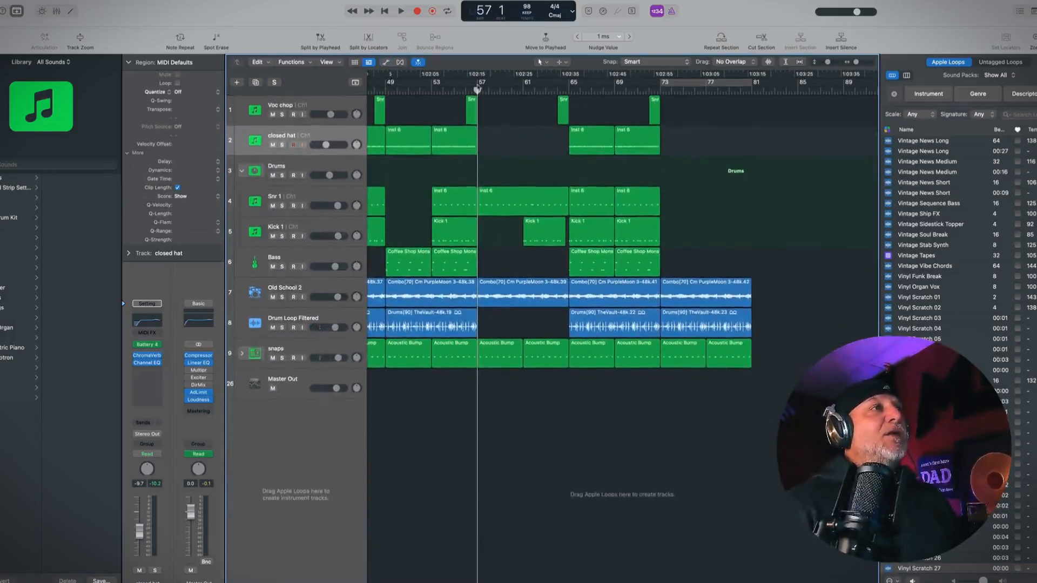
pyautogui.moveTo(477, 90); pyautogui.dragTo(476, 90)
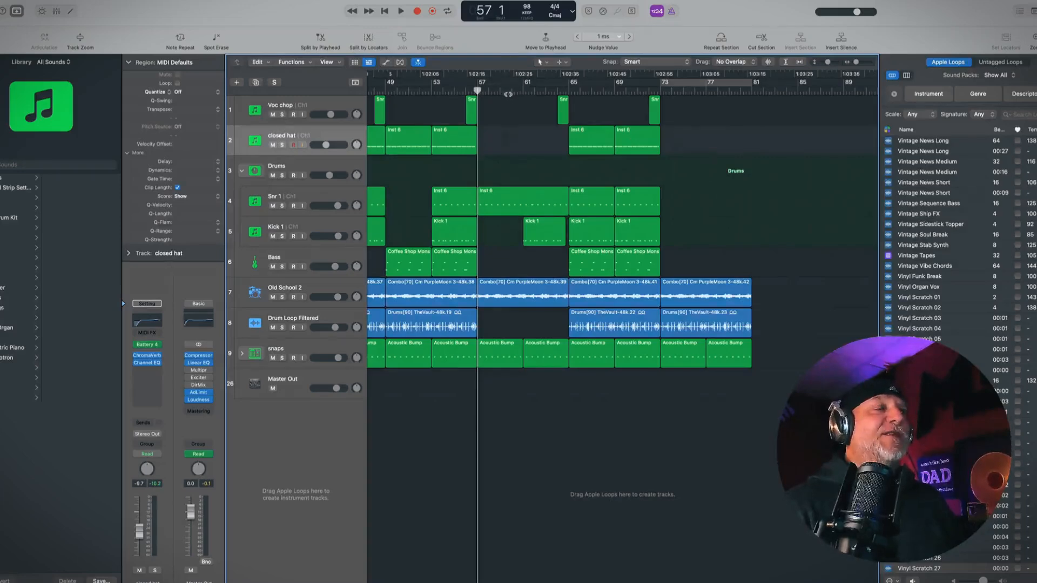
# Review the whole arrangement from bar 1 through its closing sections, and place the playhead at bar 56.
pyautogui.hscroll(-10, 475, 88)
pyautogui.scroll(-3, 477, 88)
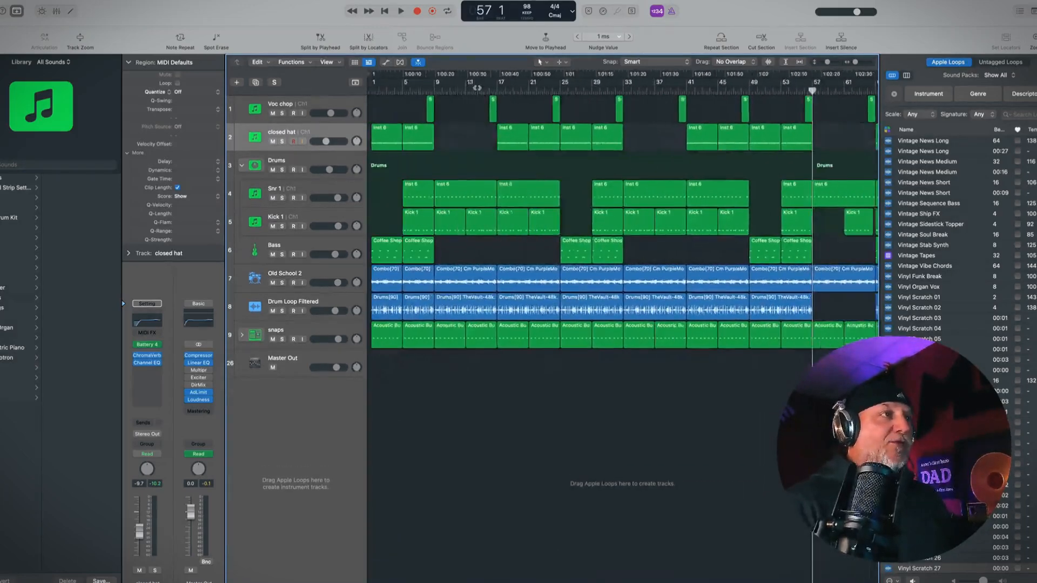
pyautogui.scroll(-2, 477, 88)
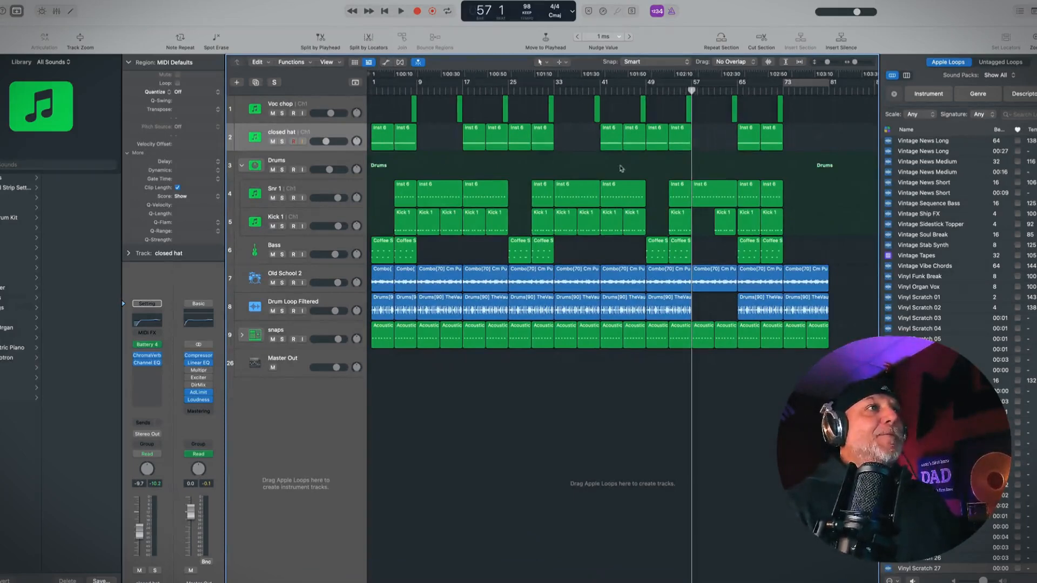
pyautogui.scroll(2, 604, 378)
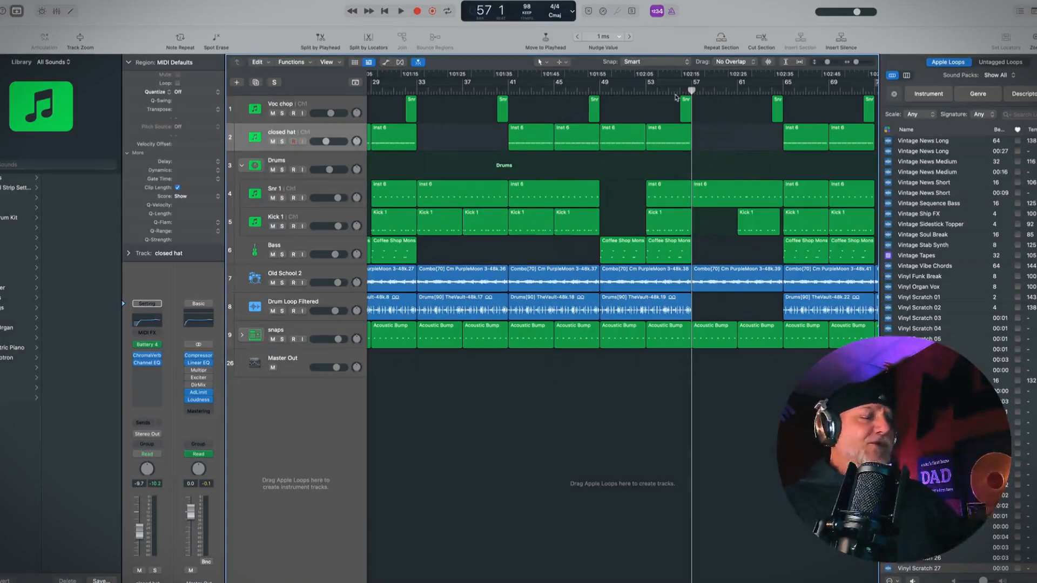
pyautogui.hscroll(5, 688, 129)
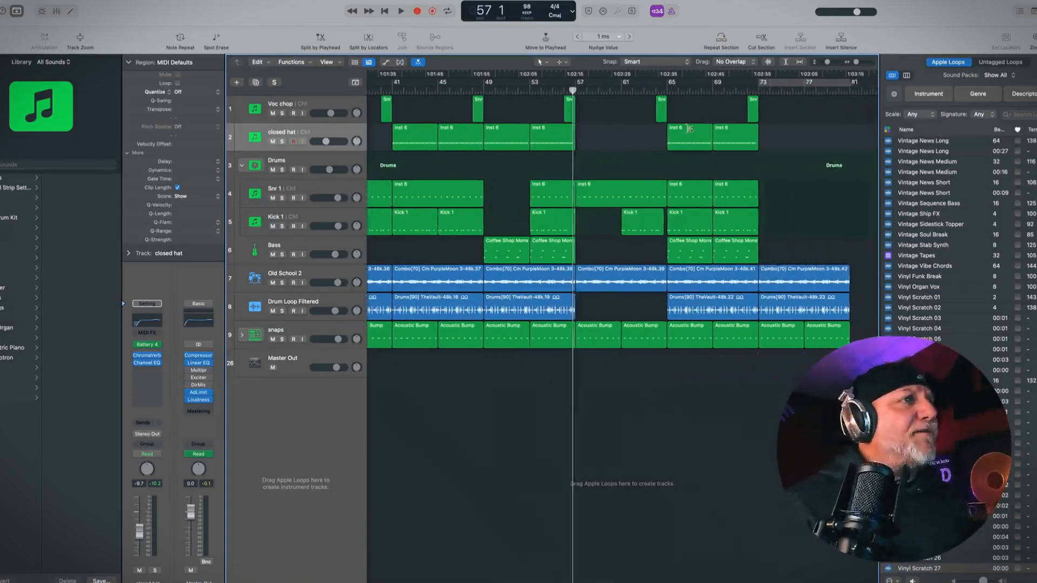
pyautogui.click(555, 90)
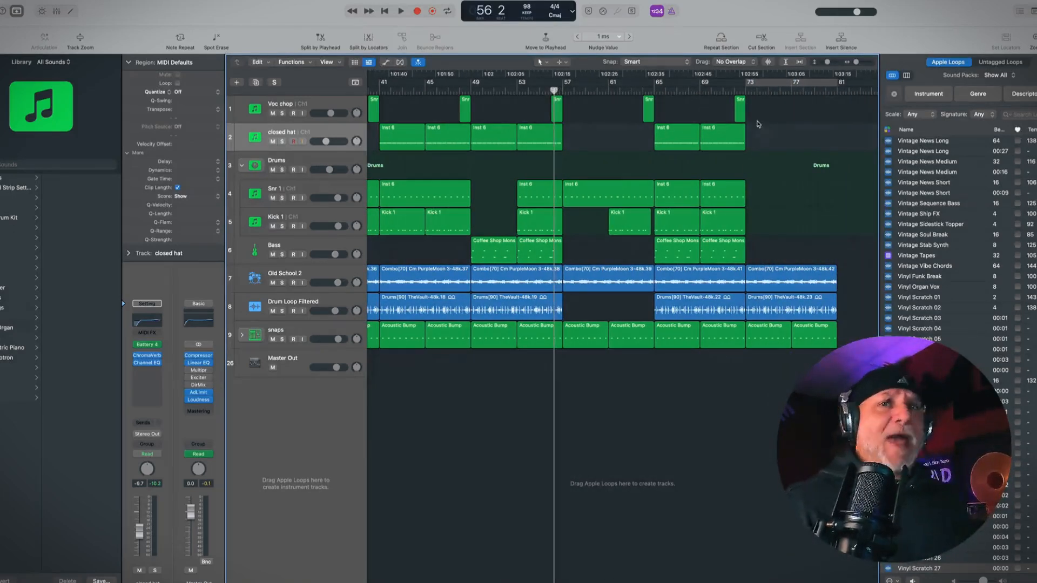